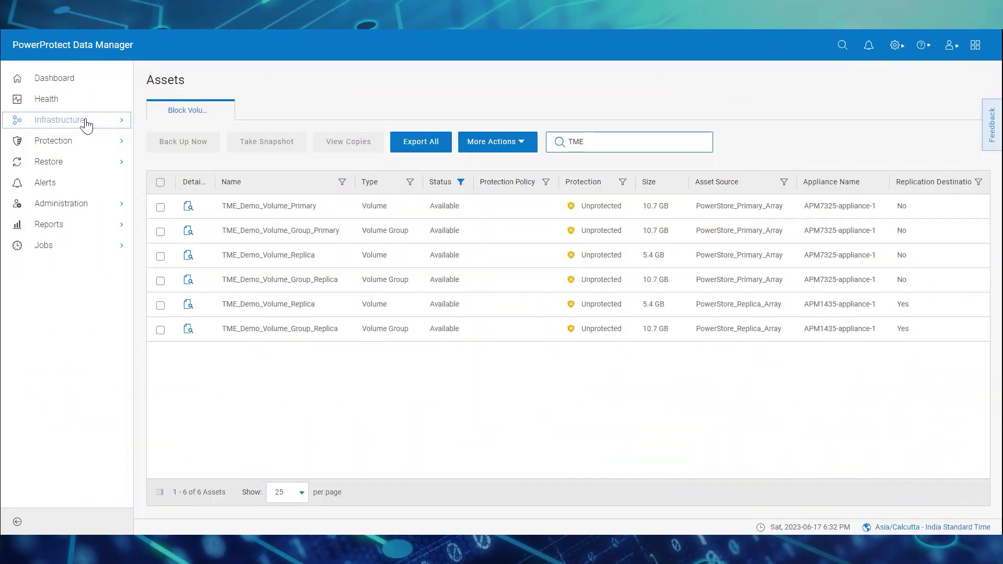
# Create a new Block Volume protection policy named Protection_Primary_Array and advance to its Purpose step.
pyautogui.click(83, 141)
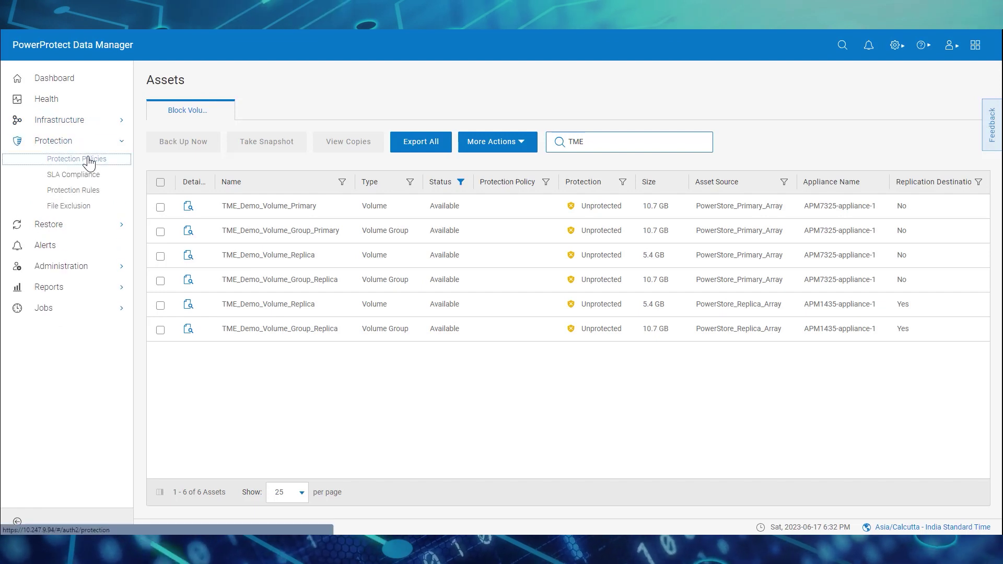
pyautogui.click(88, 159)
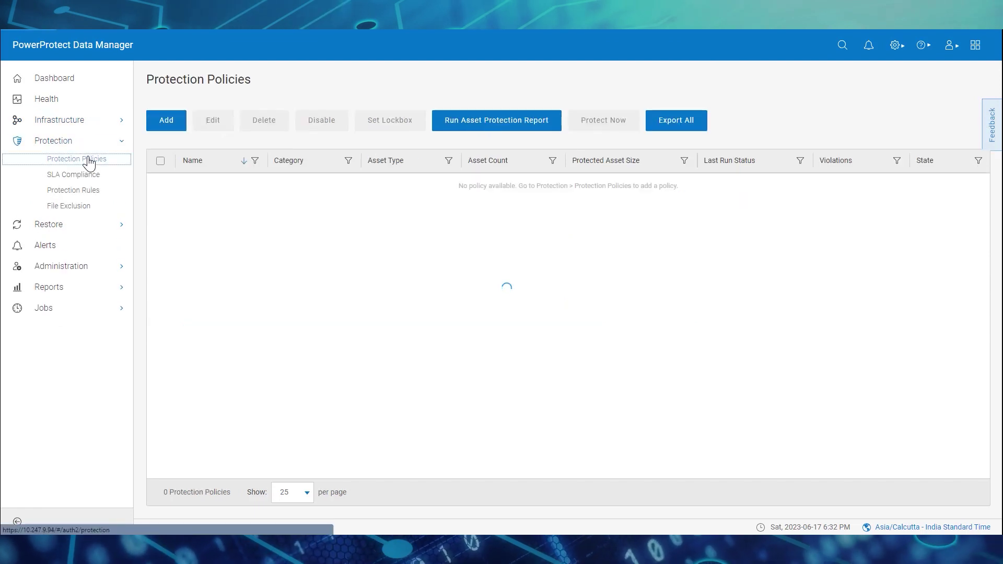
pyautogui.click(166, 122)
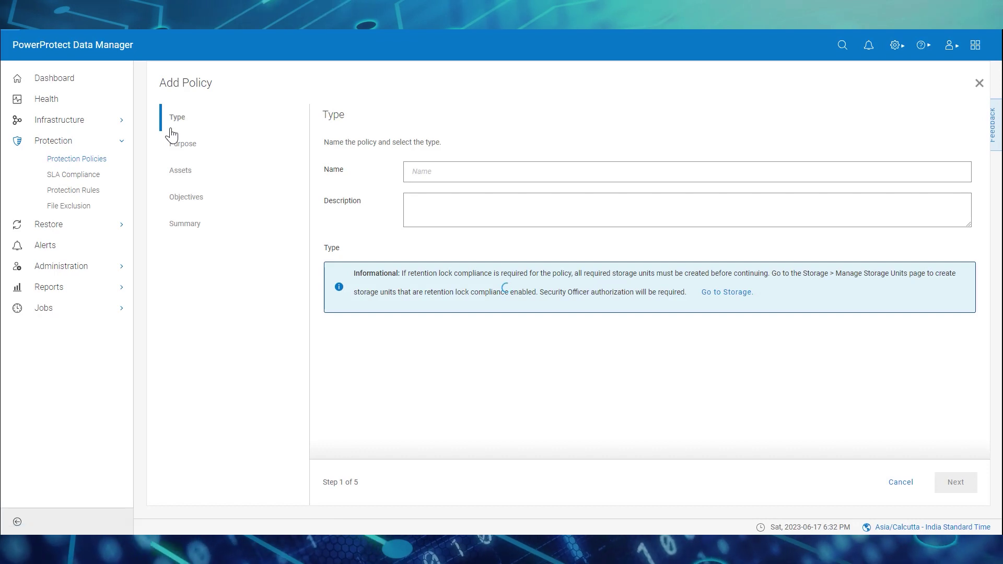
pyautogui.click(429, 168)
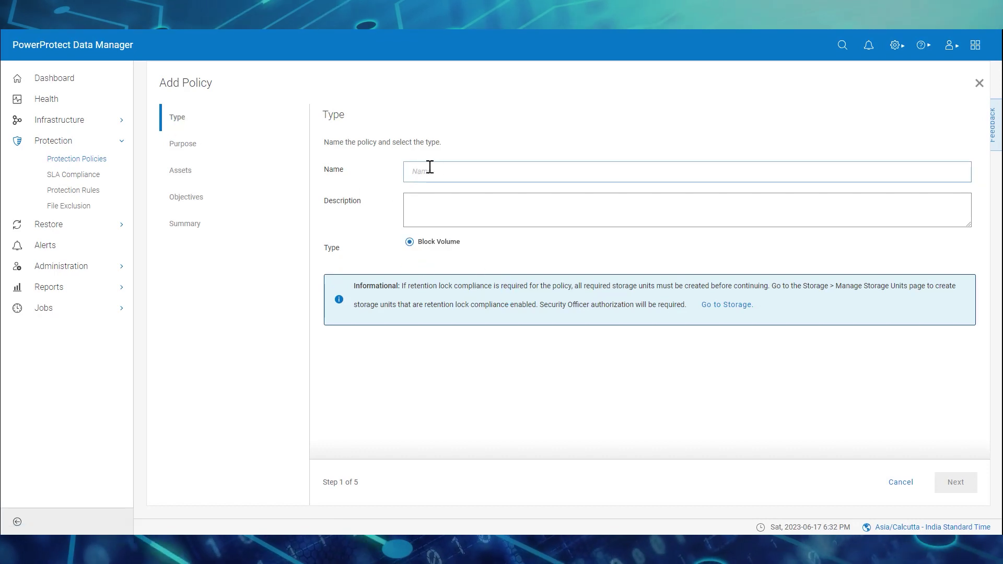
pyautogui.click(438, 167)
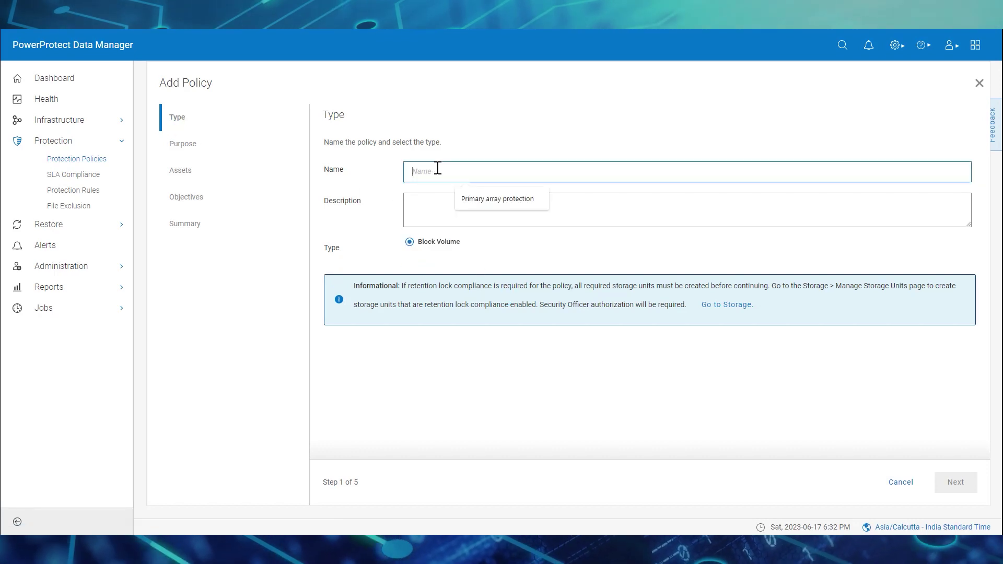
pyautogui.write('Protection_Primary_Array')
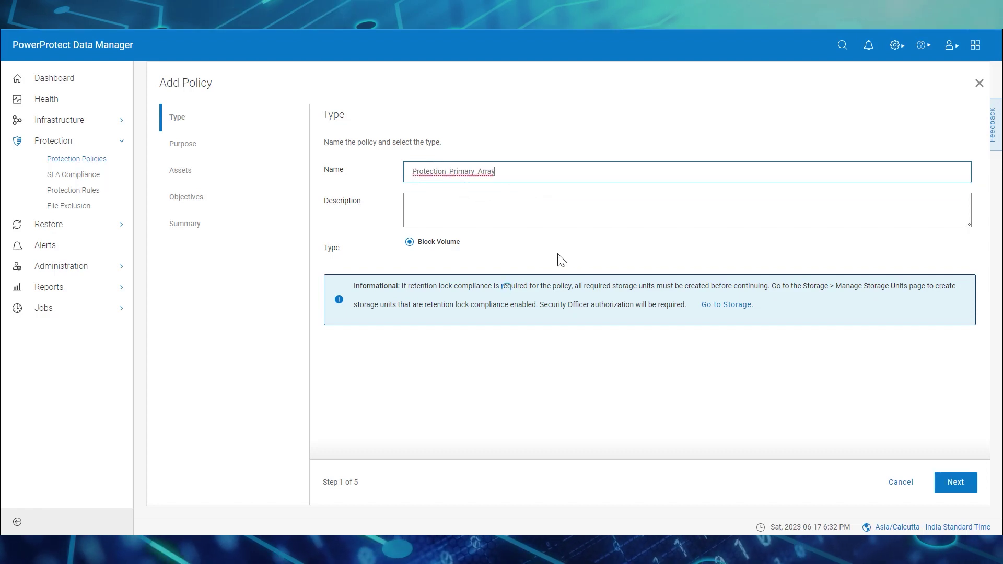
pyautogui.click(614, 380)
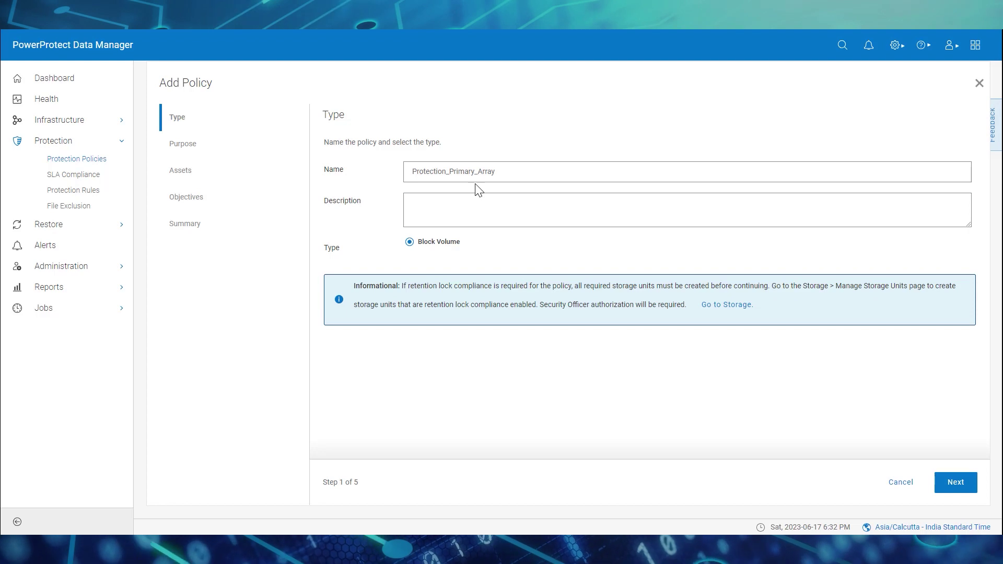
pyautogui.click(955, 482)
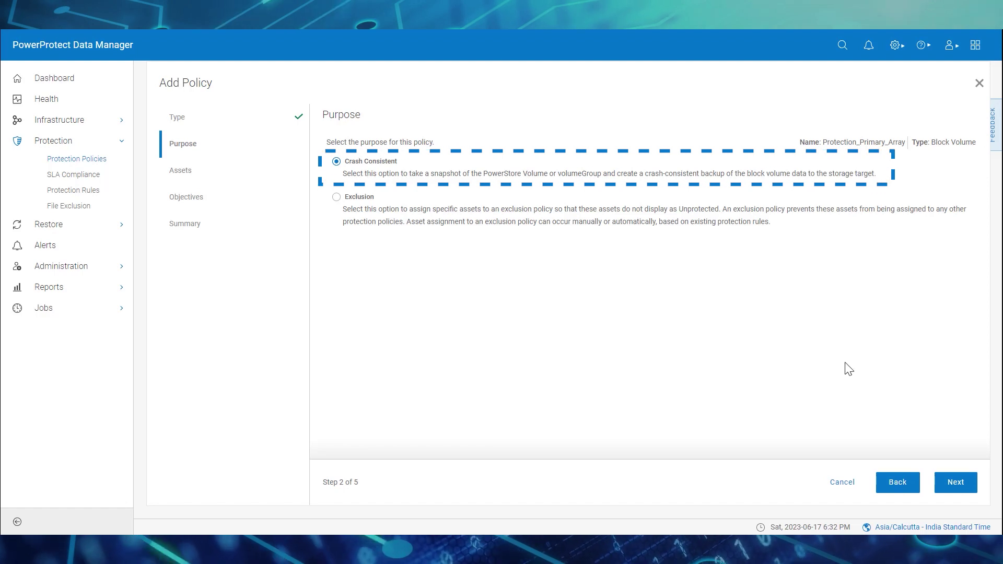
# Keep Crash Consistent and add assets TME_Demo_Volume_Primary and TME_Demo_Volume_Group_Primary, found by searching TME.
pyautogui.click(954, 490)
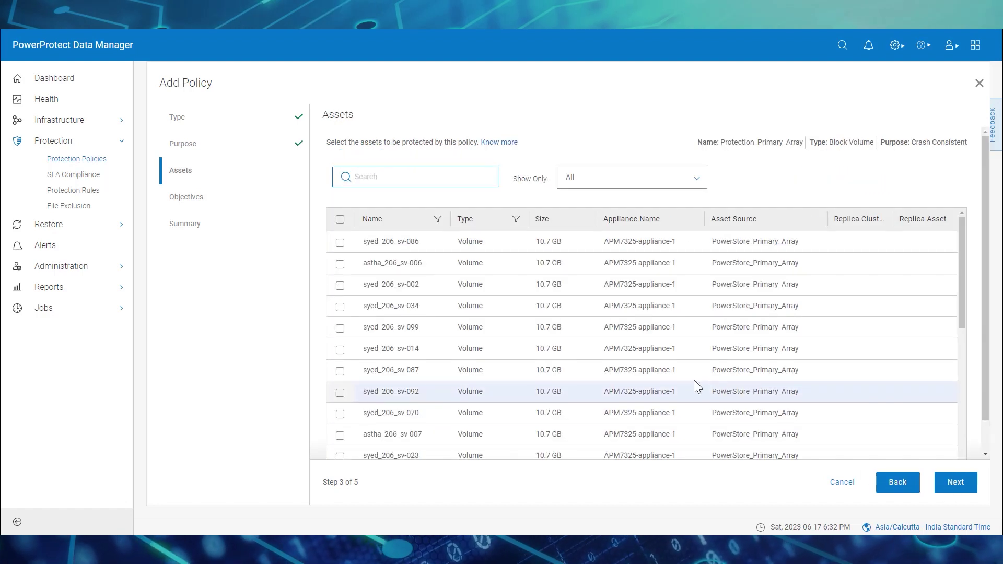
pyautogui.click(445, 178)
pyautogui.write('TME')
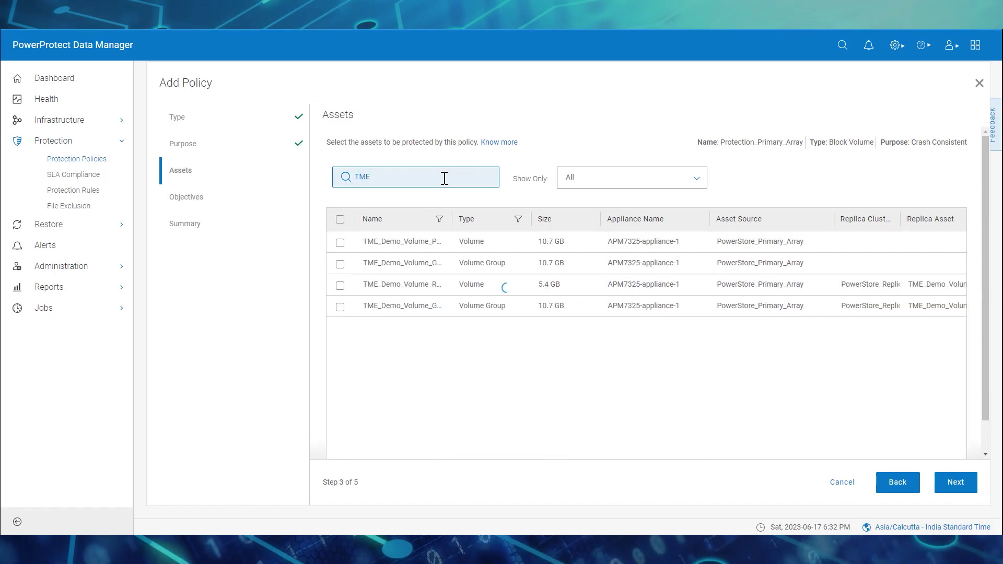
pyautogui.moveTo(466, 220); pyautogui.dragTo(518, 220)
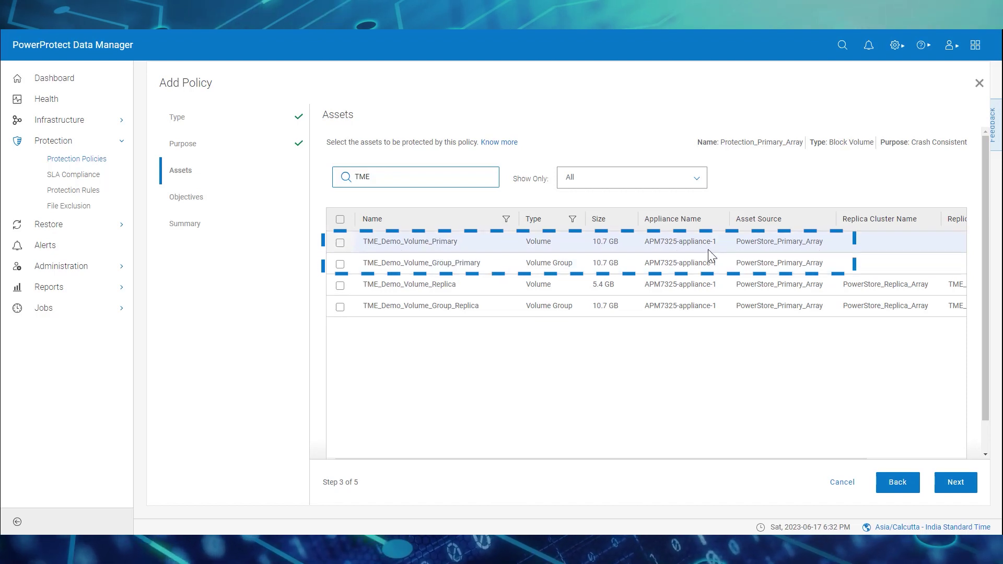
pyautogui.click(340, 243)
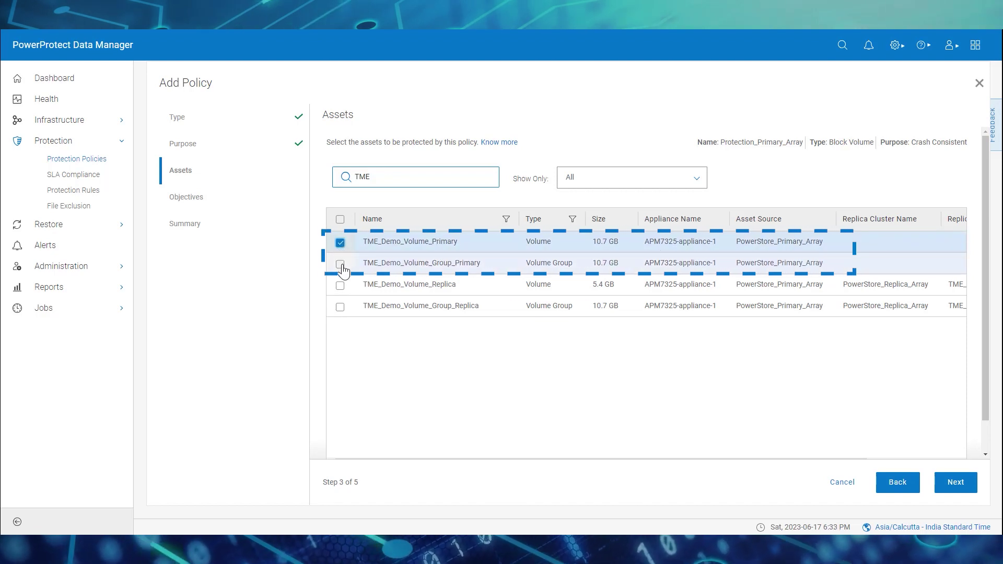
pyautogui.click(340, 264)
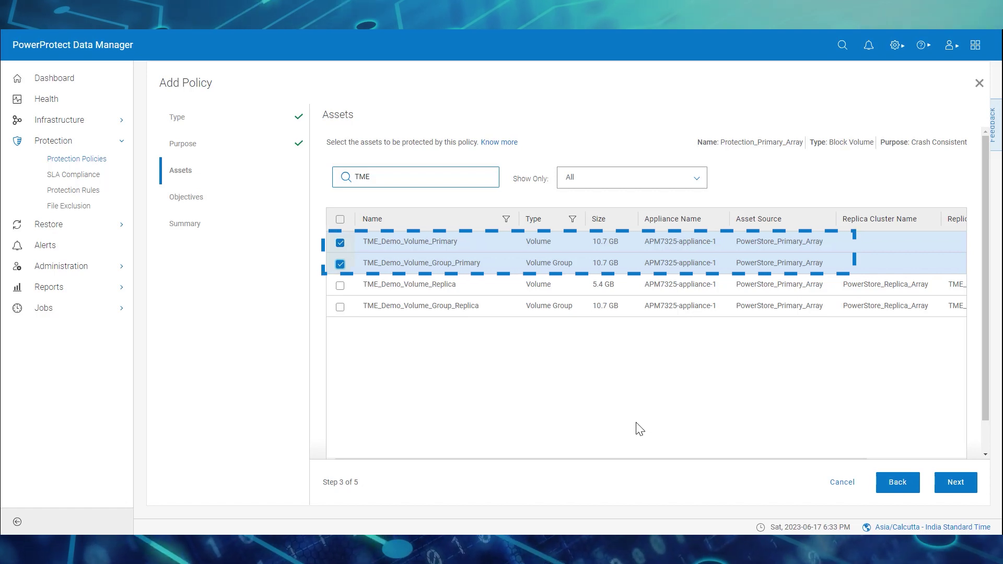
pyautogui.click(956, 482)
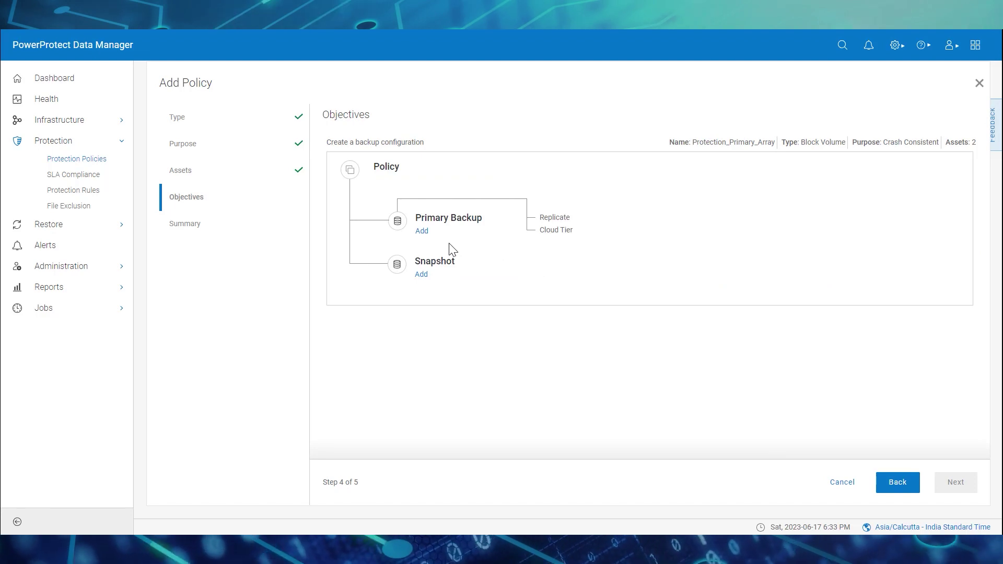
# Add a Synthetic Full primary backup running every 6 hours with 2-day retention.
pyautogui.click(422, 231)
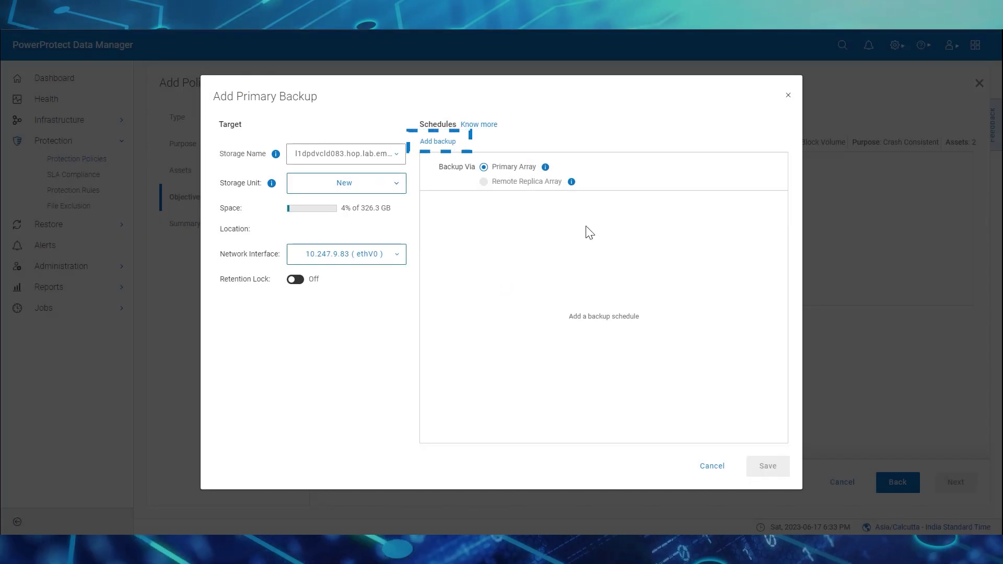
pyautogui.click(438, 142)
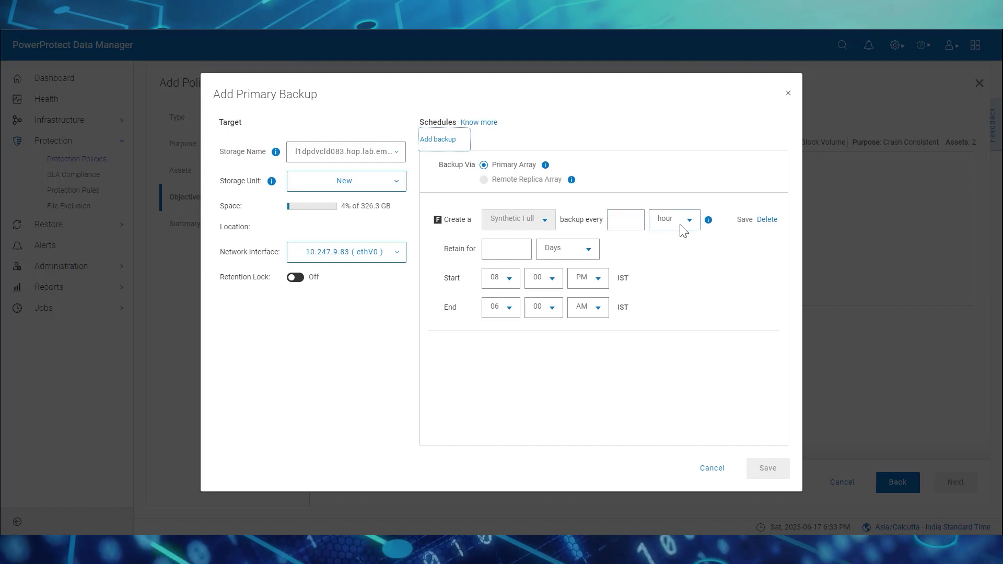
pyautogui.click(625, 220)
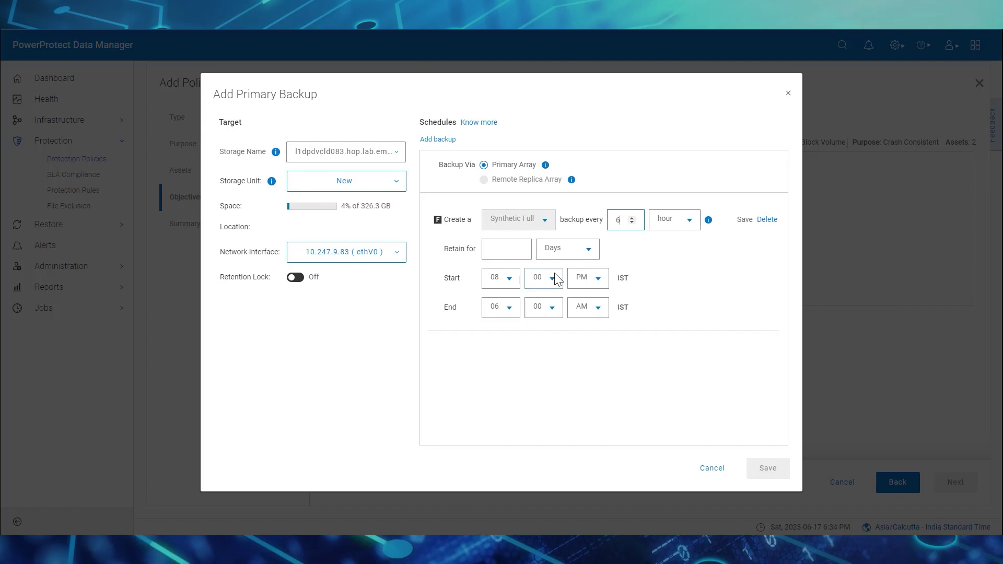
pyautogui.click(506, 249)
pyautogui.write('2')
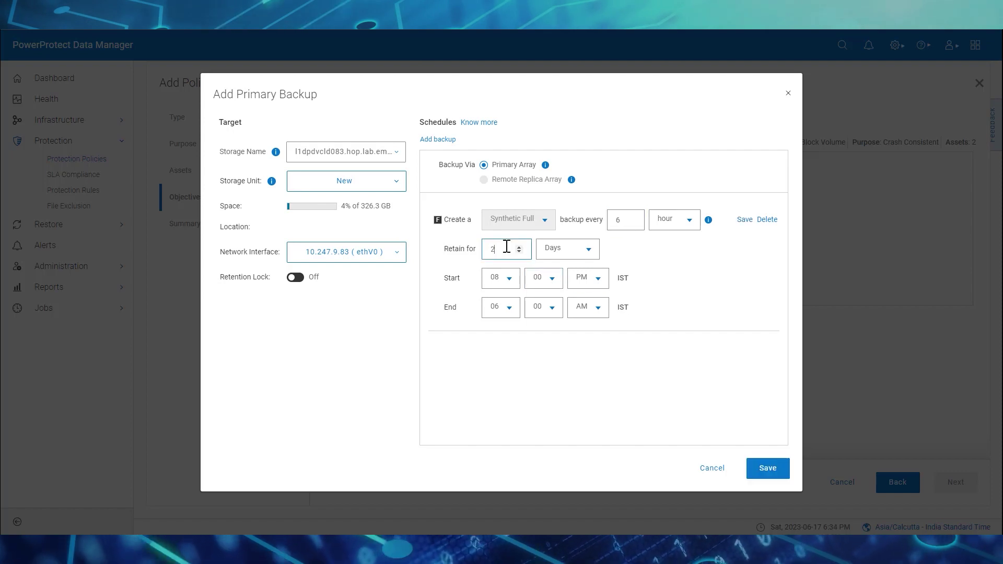
pyautogui.click(768, 467)
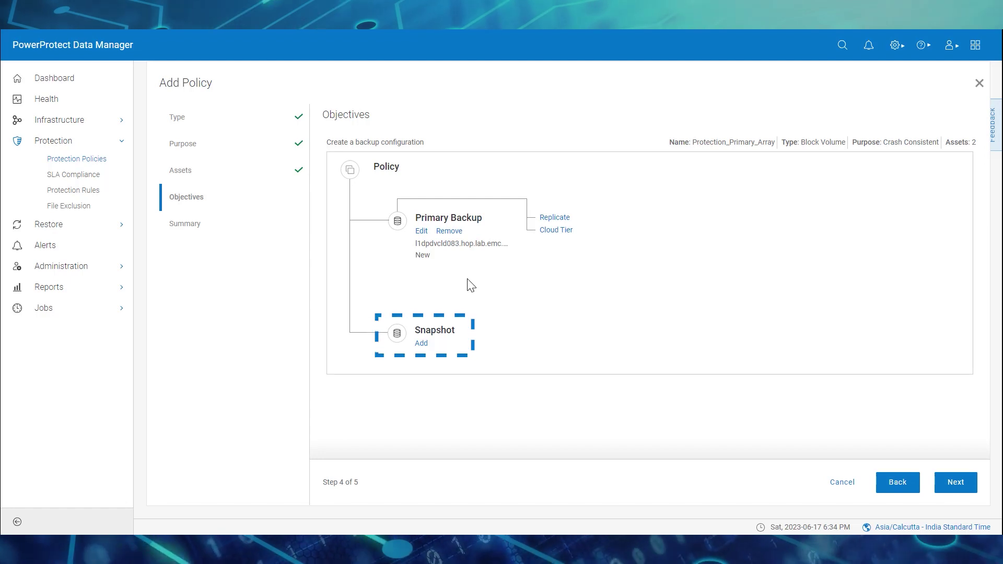
# Add a Primary Array snapshot every 1 hour kept 2 days, then continue to the Summary.
pyautogui.click(421, 344)
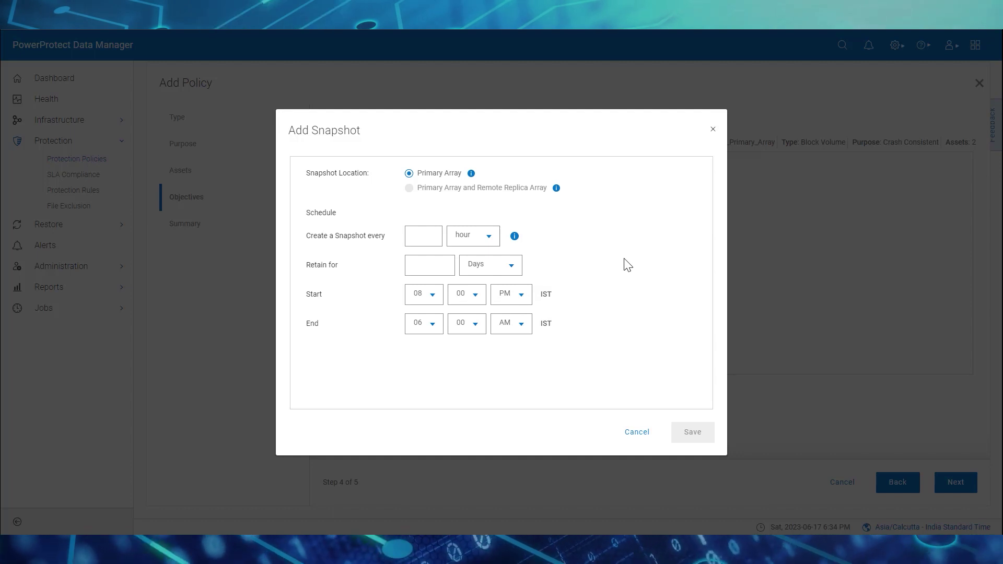
pyautogui.click(421, 234)
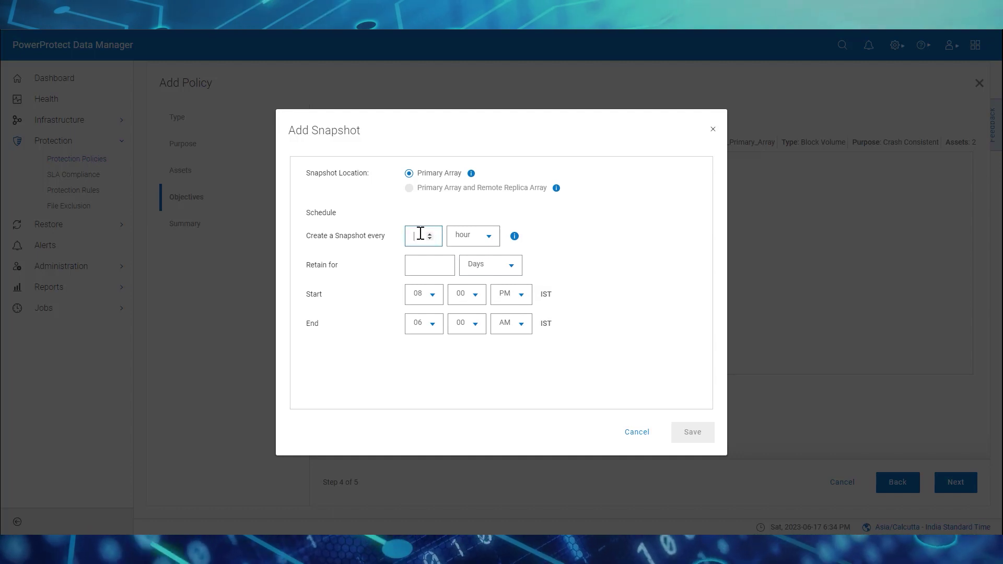
pyautogui.write('1')
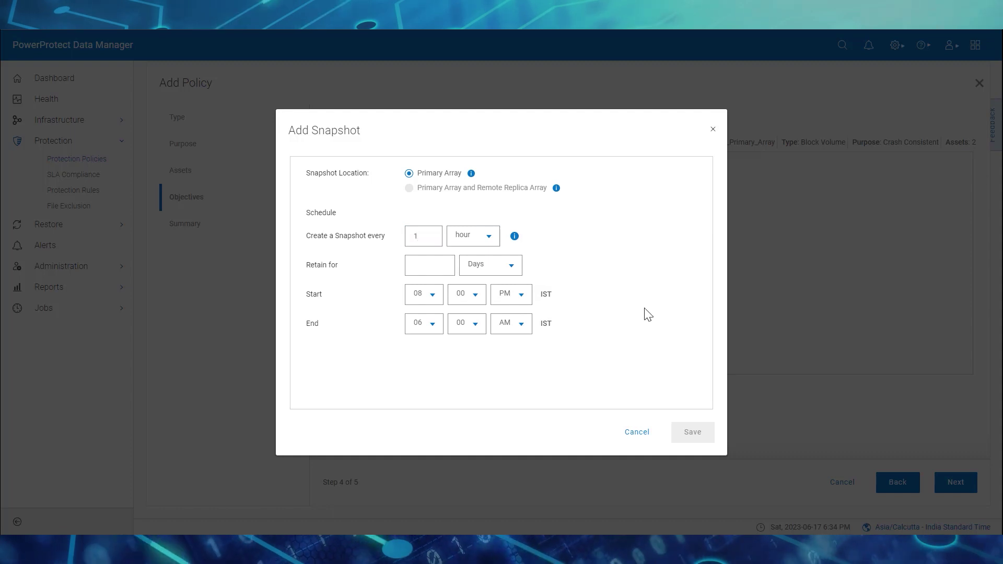
pyautogui.click(425, 261)
pyautogui.write('2')
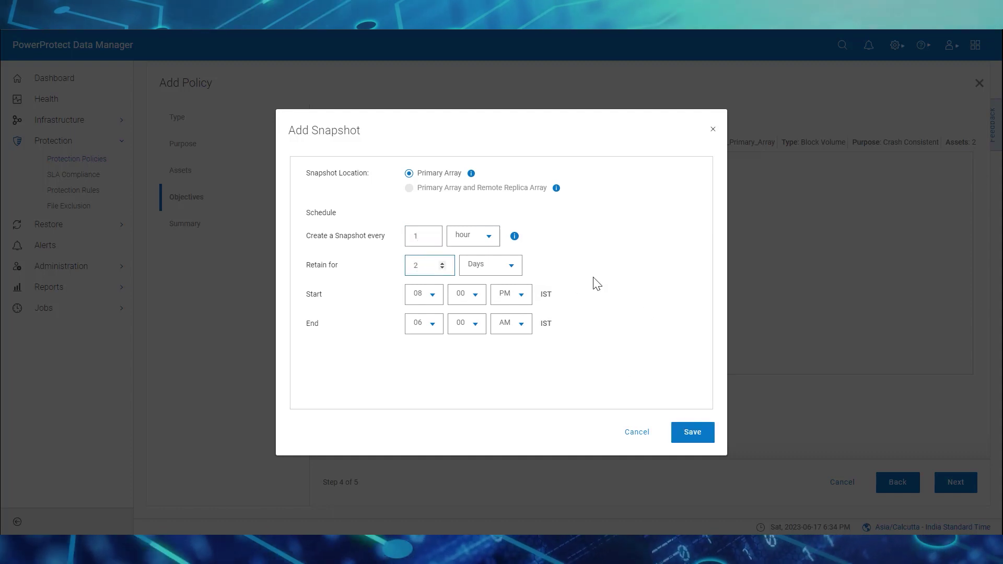
pyautogui.click(689, 435)
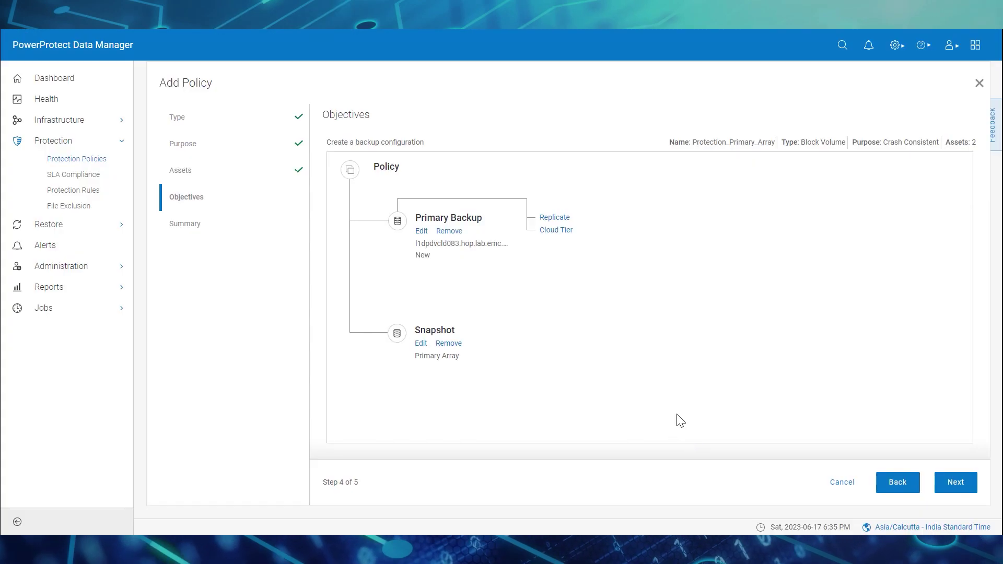
pyautogui.click(957, 483)
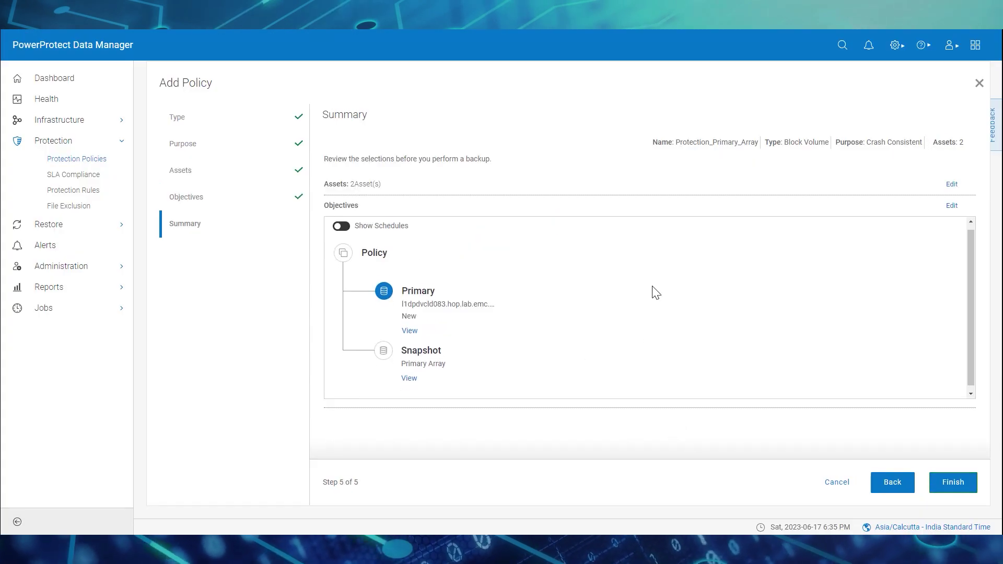
# Finish the policy, filter jobs to in-progress, and open job 15361206's first task details.
pyautogui.click(955, 485)
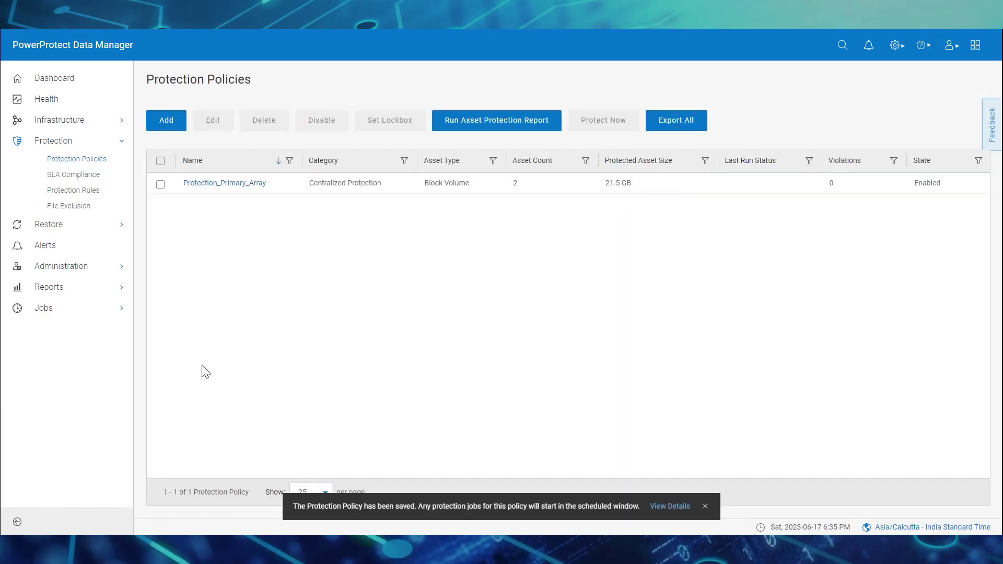
pyautogui.click(672, 507)
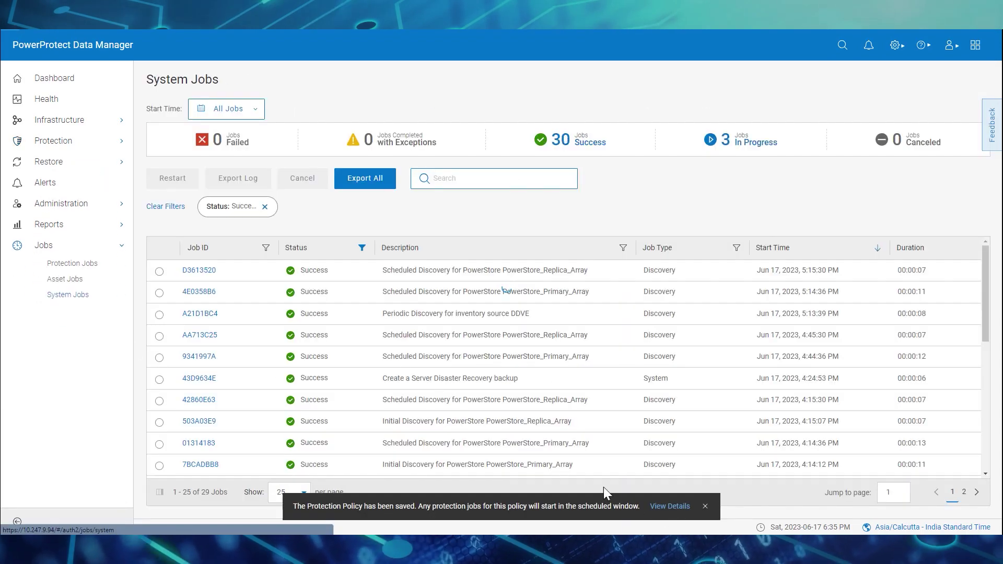
pyautogui.click(743, 149)
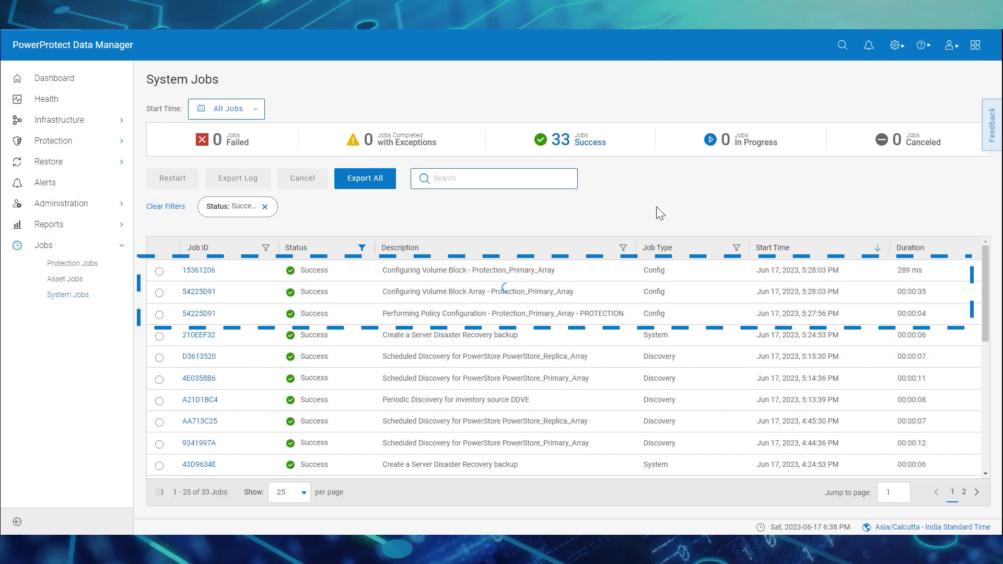
pyautogui.click(199, 271)
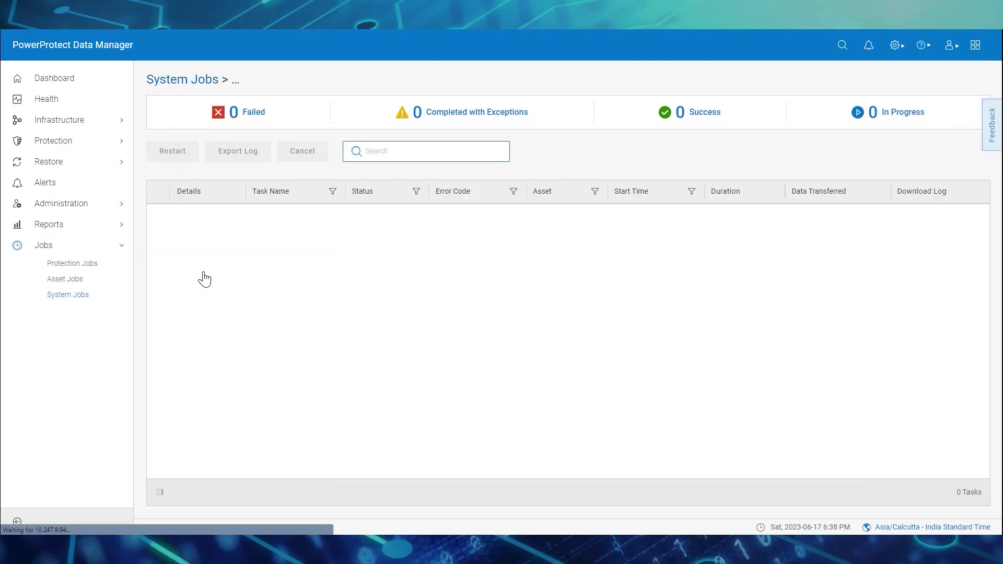
pyautogui.click(189, 219)
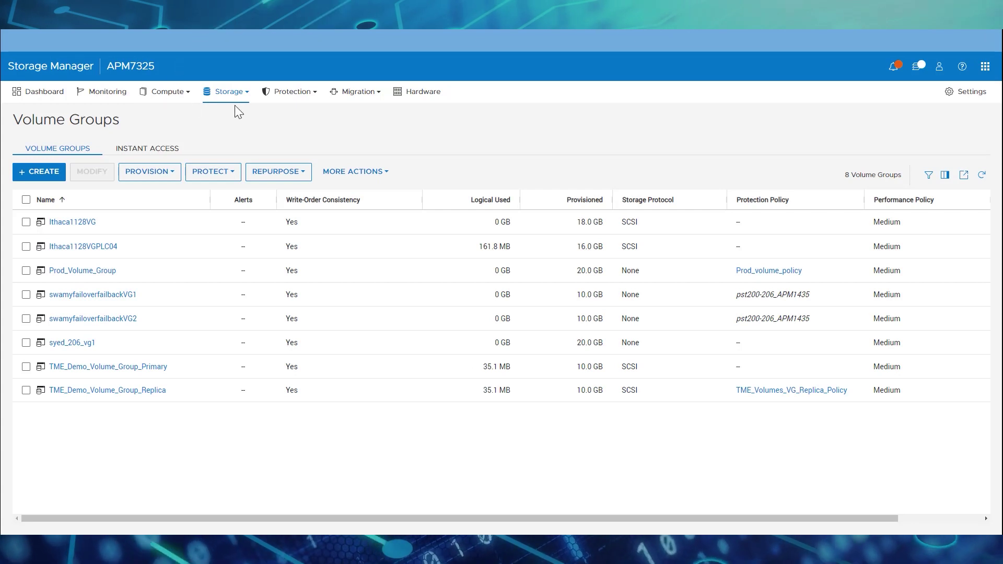
# Review PowerStore's Remote Systems and Remote Backup sessions, then go back to PPDM System Jobs.
pyautogui.click(279, 97)
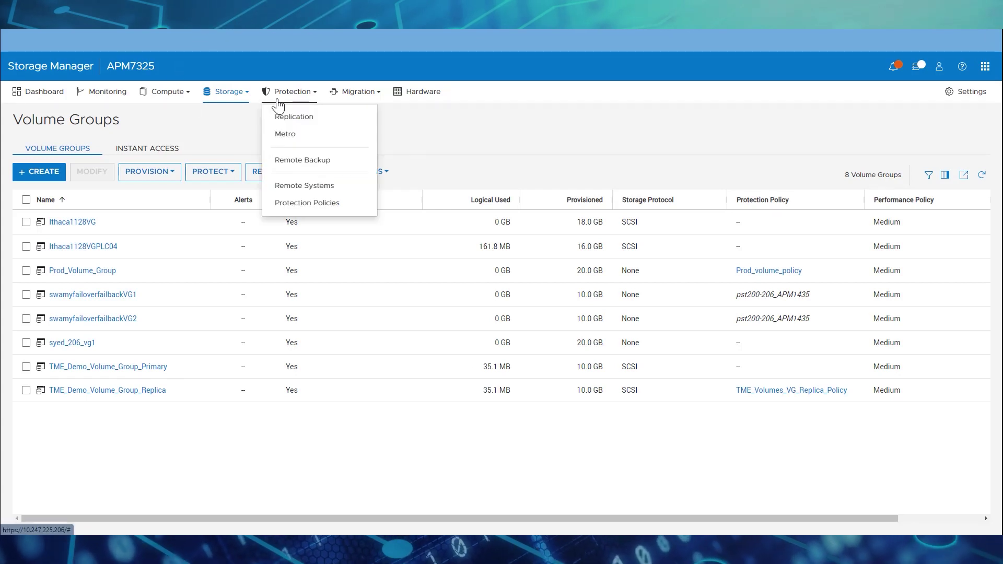
pyautogui.click(310, 184)
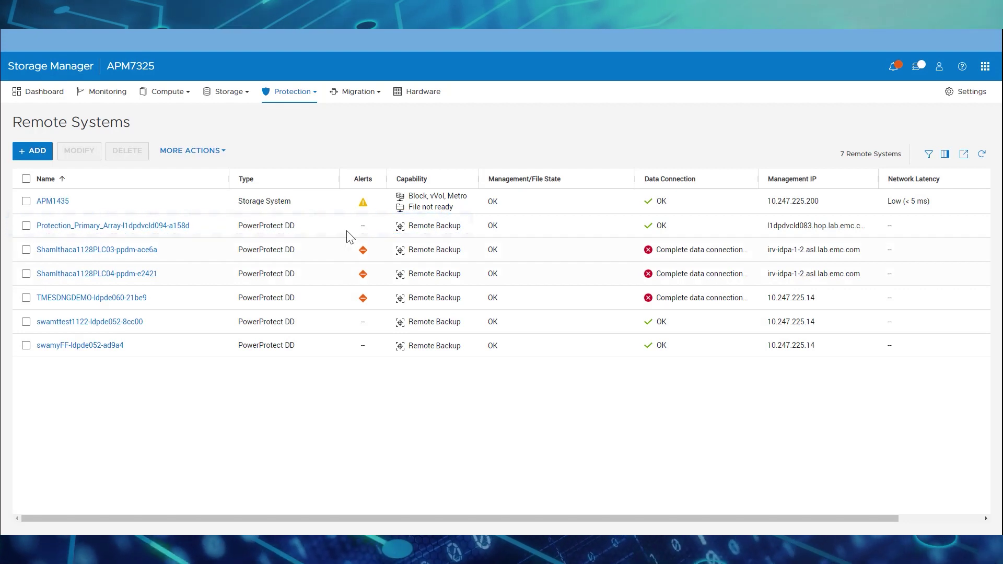
pyautogui.click(304, 96)
pyautogui.click(306, 162)
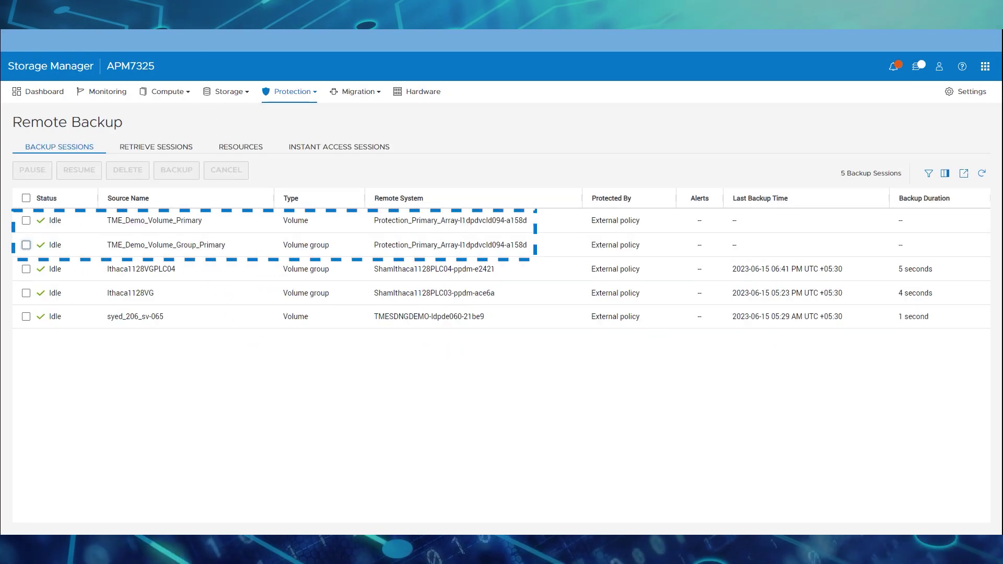
pyautogui.click(149, 32)
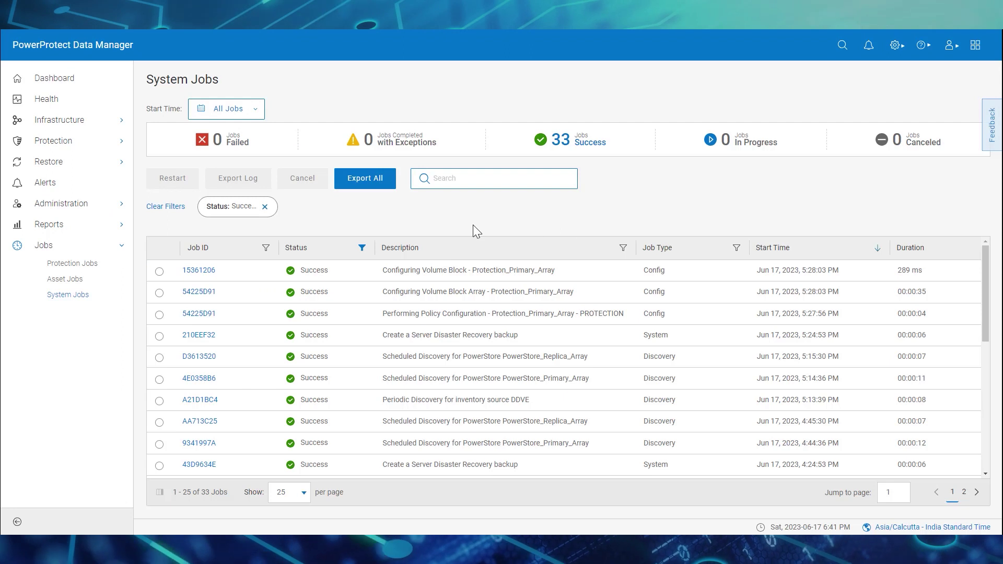
# Start a new Block Volume protection policy named Protection_Replica_Array.
pyautogui.click(83, 150)
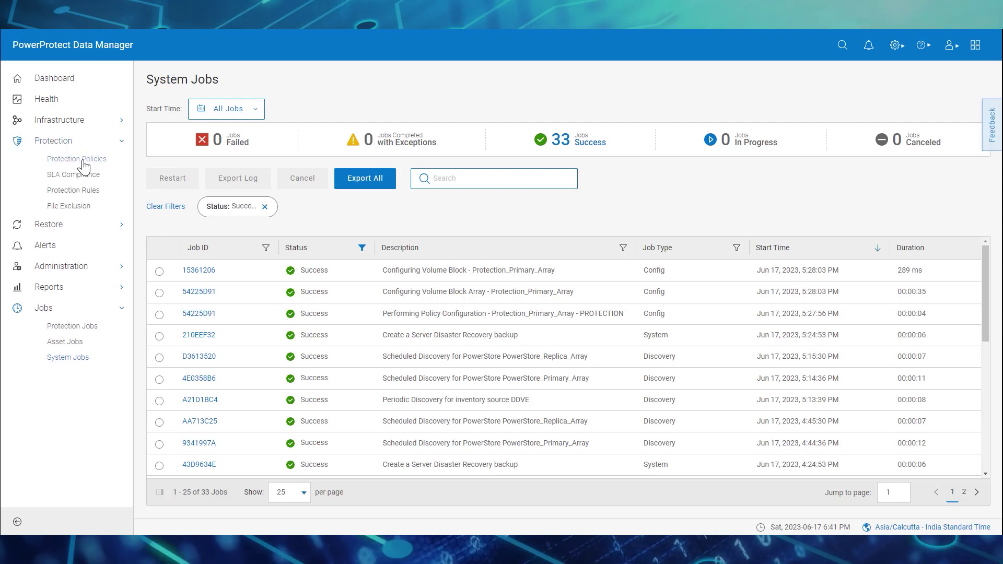
pyautogui.click(83, 162)
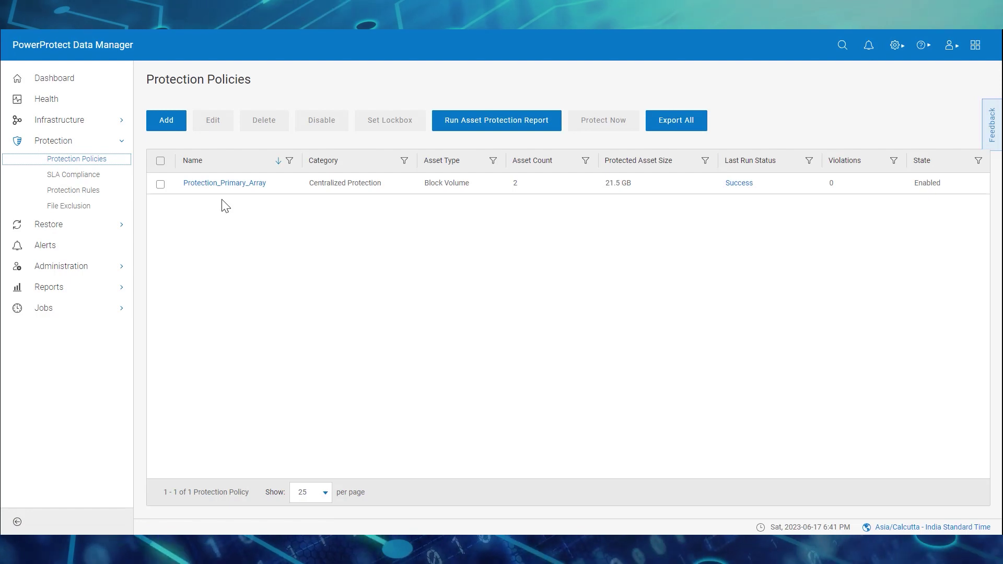
pyautogui.click(171, 127)
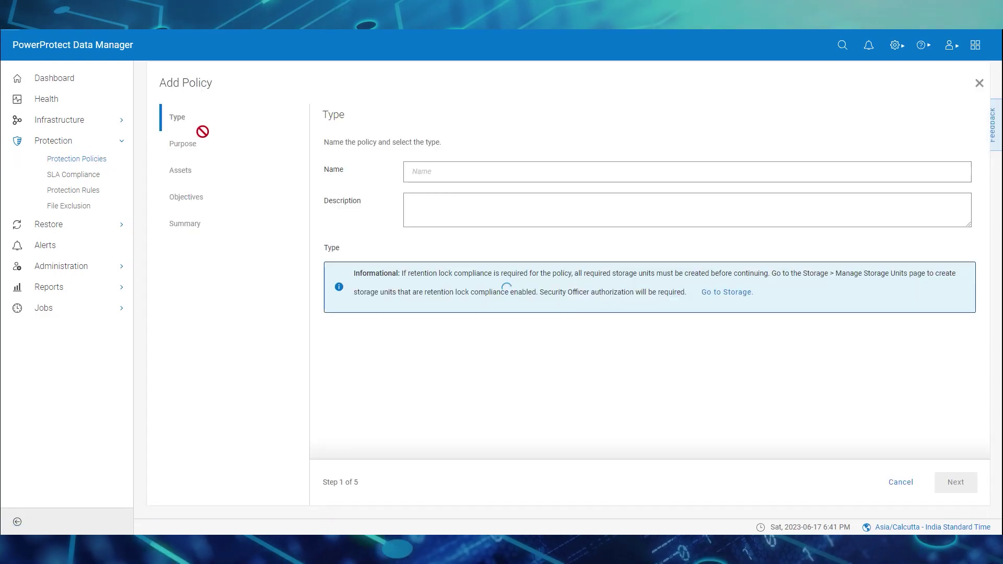
pyautogui.click(516, 171)
pyautogui.press('Down')
pyautogui.press('Down')
pyautogui.press('Return')
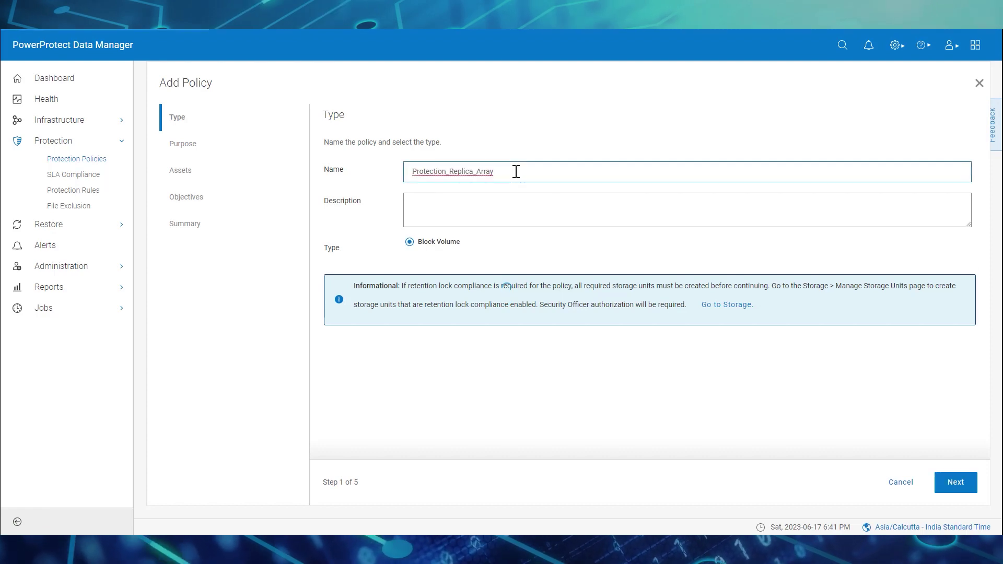
pyautogui.click(954, 481)
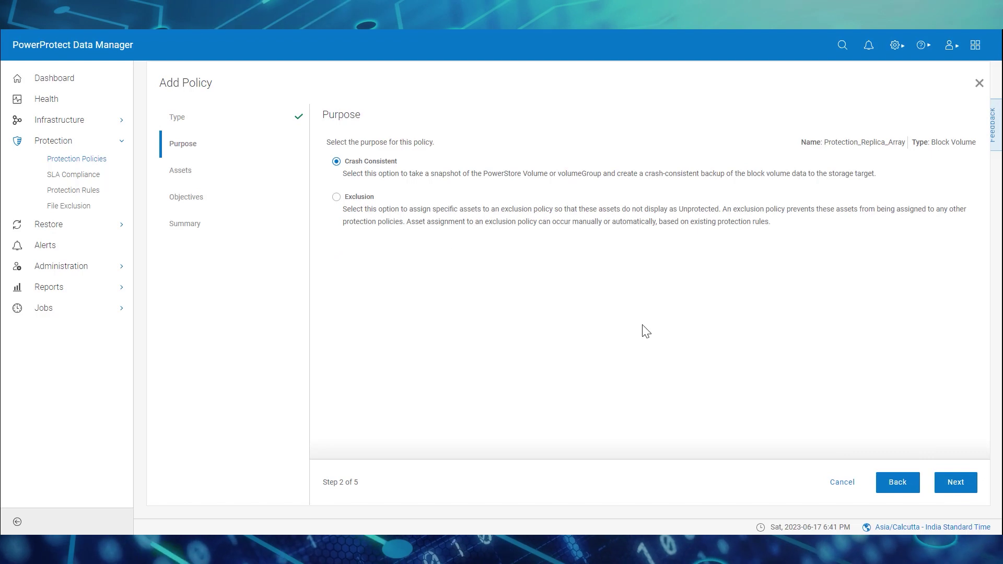
# Keep Crash Consistent and select both replica-enabled TME demo assets, filtered by Show Only Assets with Replica.
pyautogui.click(959, 484)
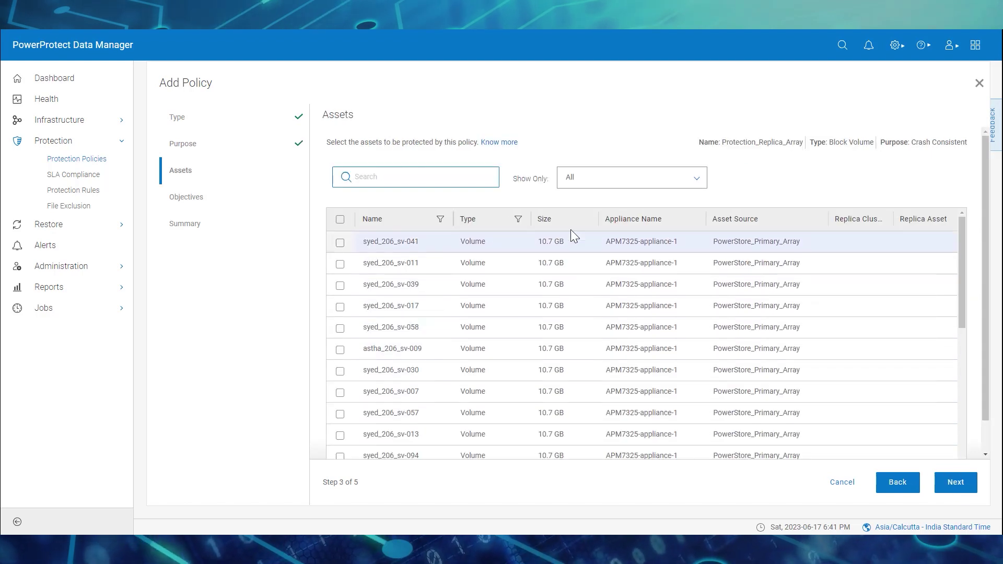
pyautogui.click(697, 181)
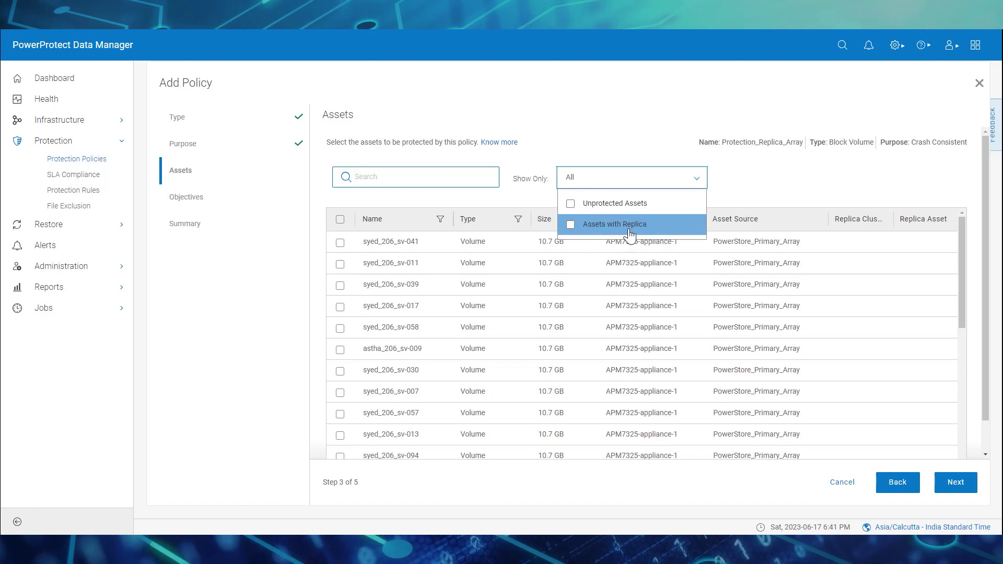
pyautogui.click(571, 224)
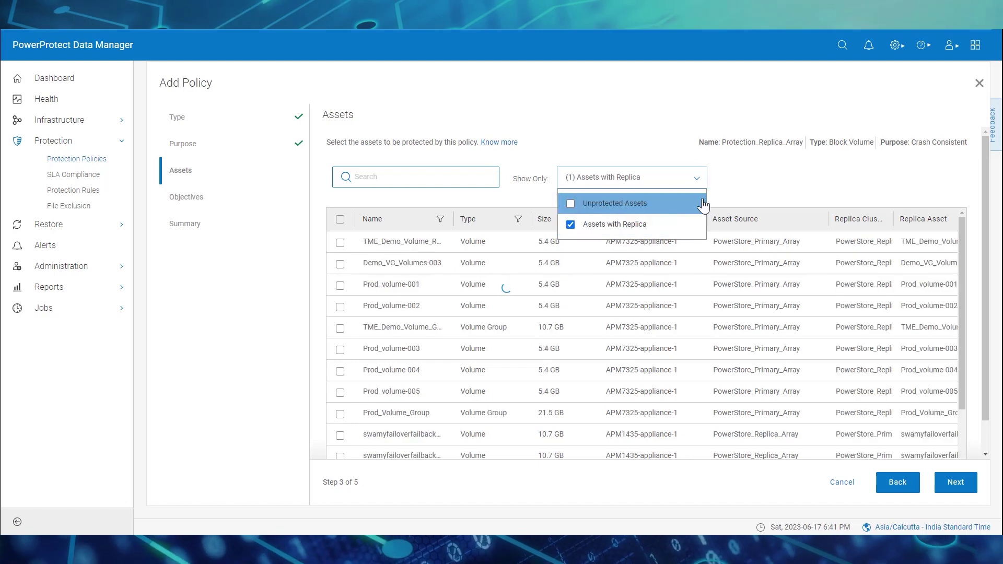
pyautogui.click(752, 186)
pyautogui.click(422, 179)
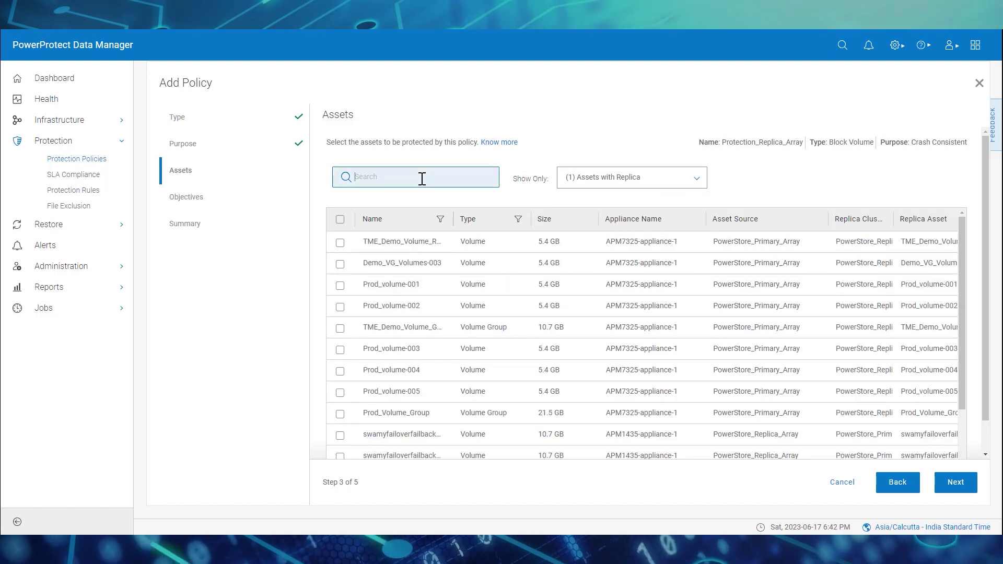
pyautogui.write('TME')
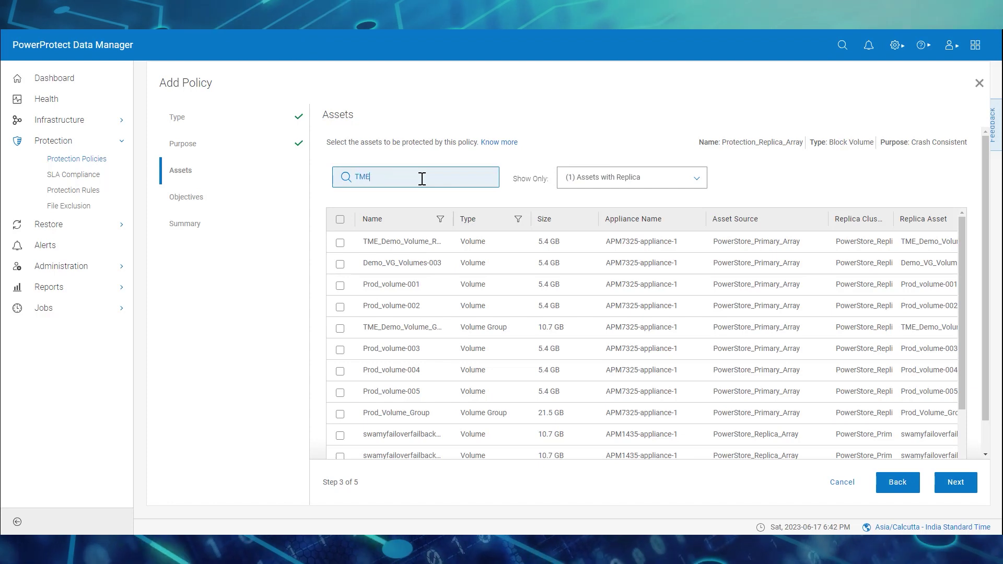
pyautogui.click(340, 242)
pyautogui.click(340, 265)
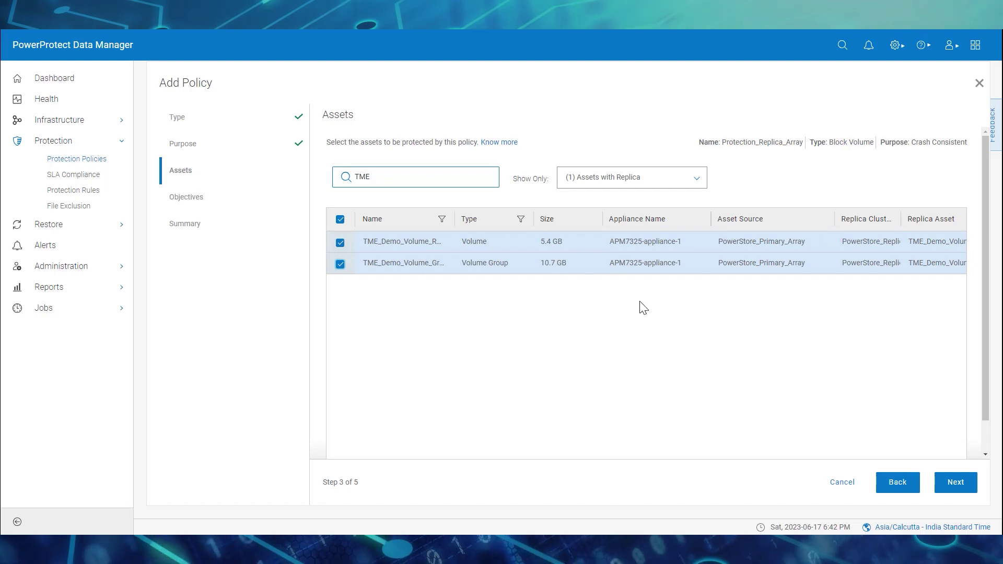
pyautogui.click(954, 485)
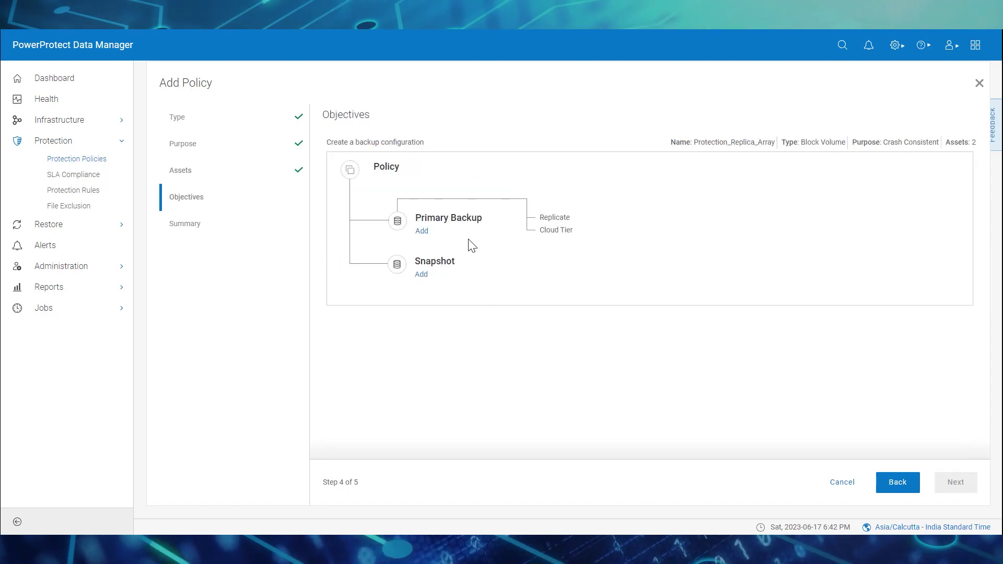
# Add a primary backup taken via the Remote Replica Array.
pyautogui.click(422, 231)
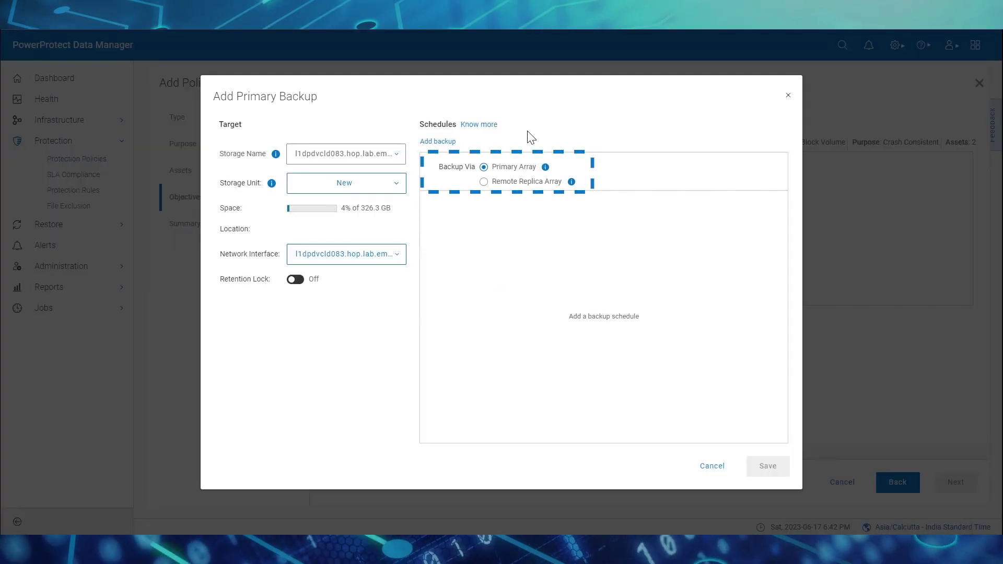
pyautogui.click(484, 183)
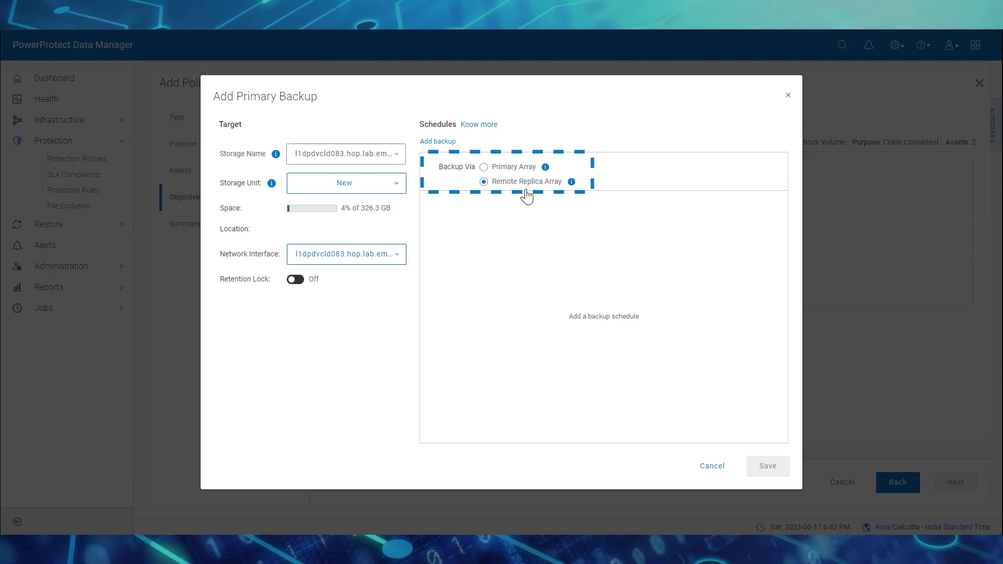
pyautogui.click(436, 142)
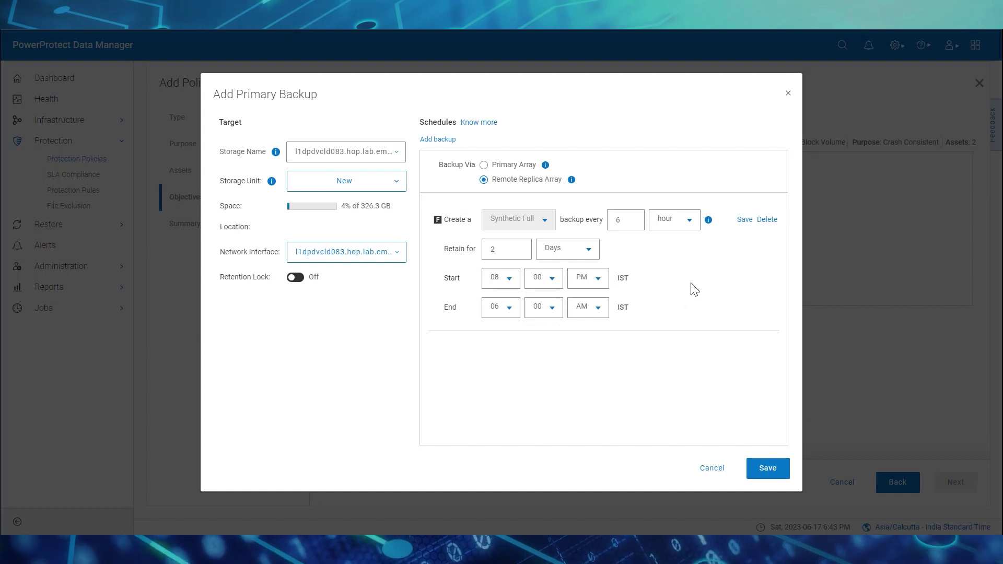
pyautogui.click(769, 469)
# Add an hourly snapshot on both Primary and Remote Replica arrays, retained 2 days.
pyautogui.click(421, 343)
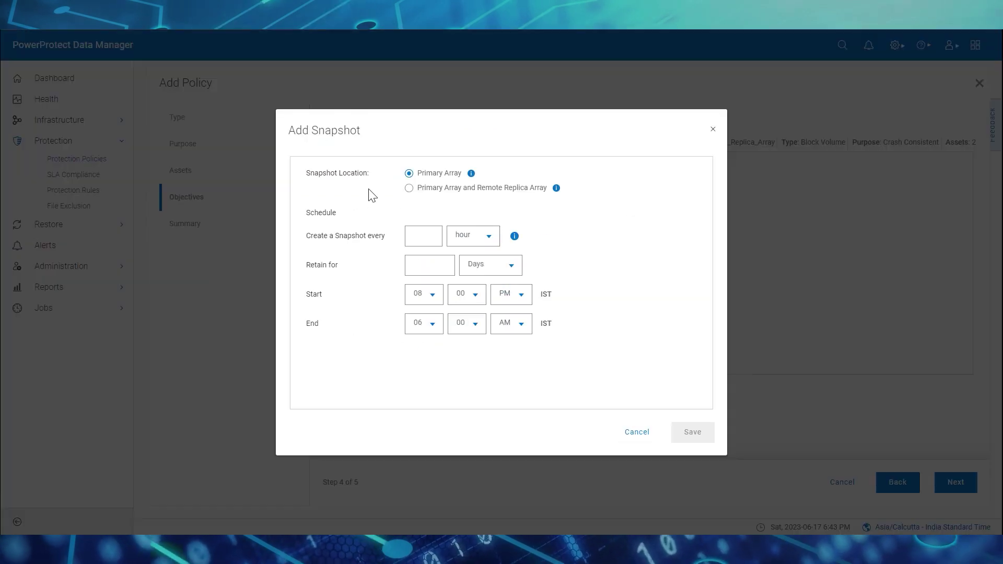
pyautogui.click(409, 188)
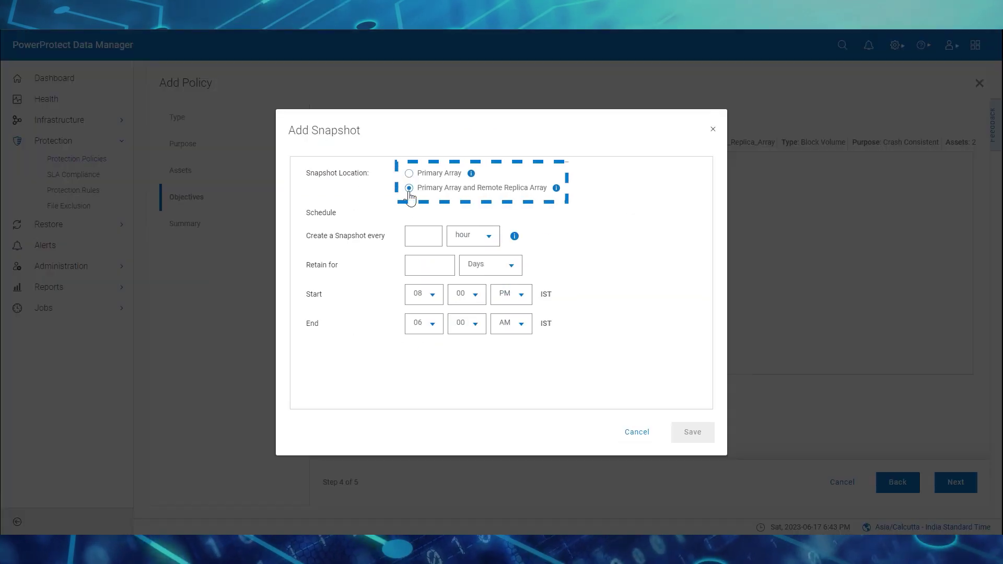
pyautogui.click(429, 234)
pyautogui.click(414, 265)
pyautogui.write('2')
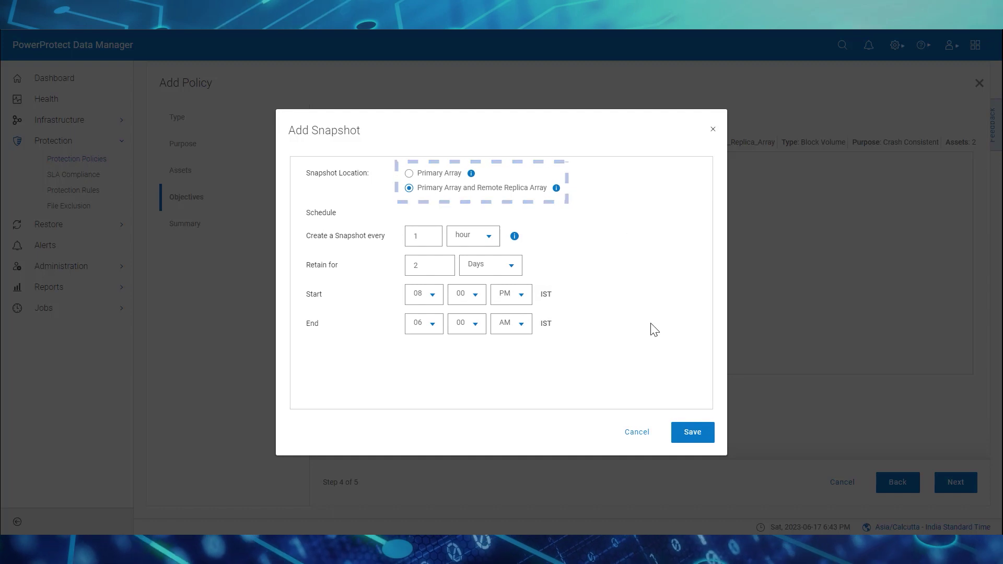
pyautogui.click(693, 433)
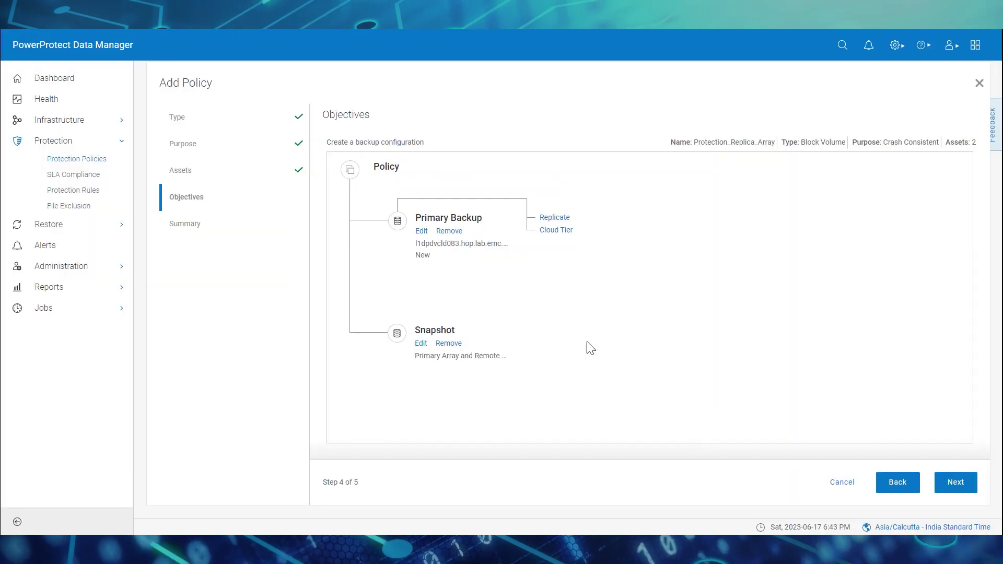
# Finish the Protection_Replica_Array policy from its Summary and view its configuration jobs.
pyautogui.click(956, 482)
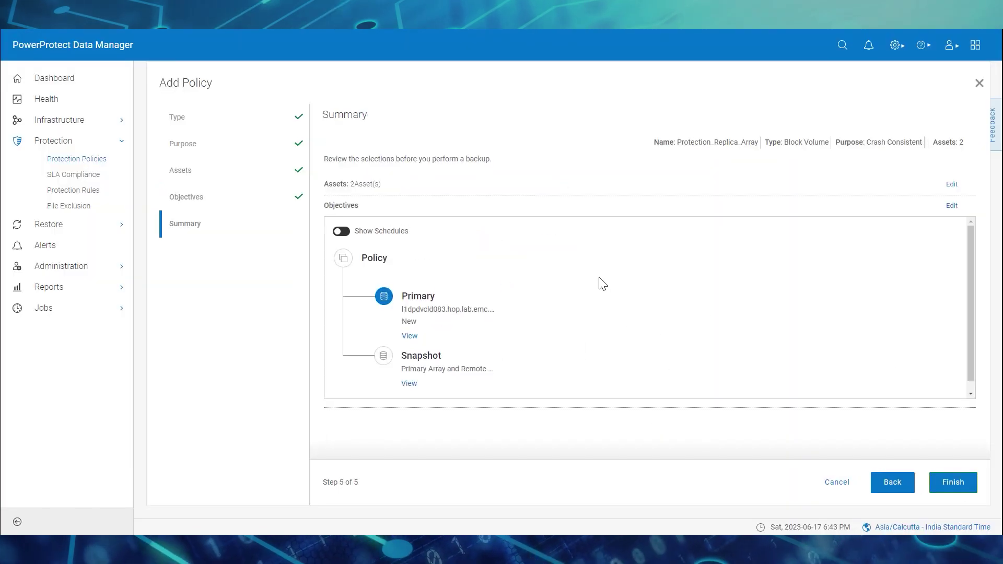
pyautogui.click(952, 486)
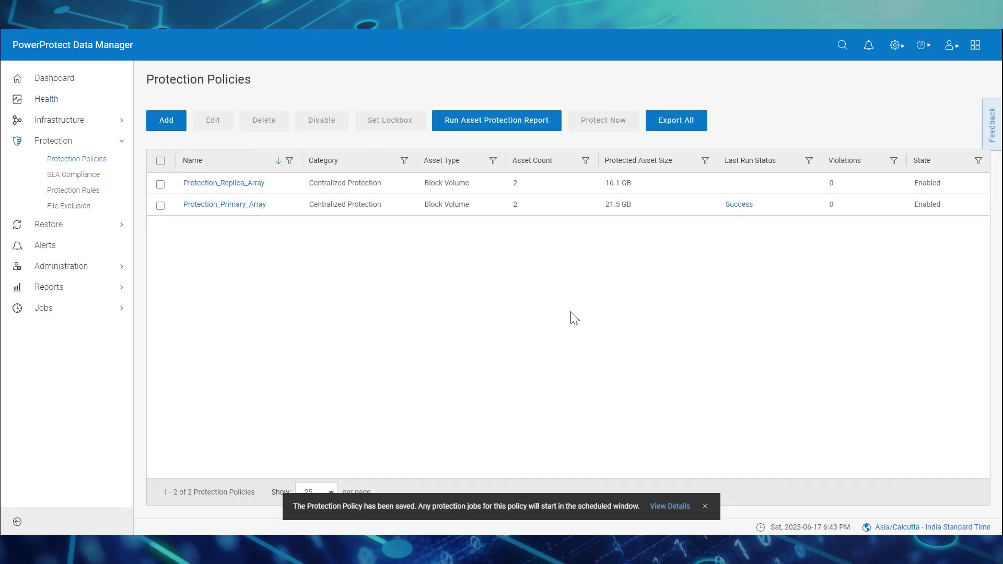
pyautogui.click(669, 505)
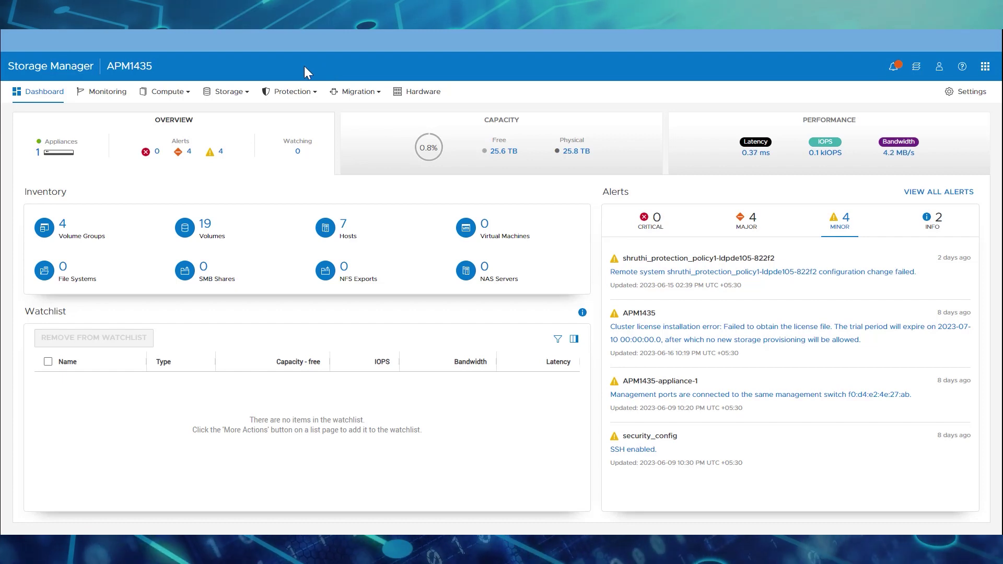
# In PowerStore Manager, inspect the Protection_Replica_Array remote system, then view Remote Backup sessions.
pyautogui.click(292, 93)
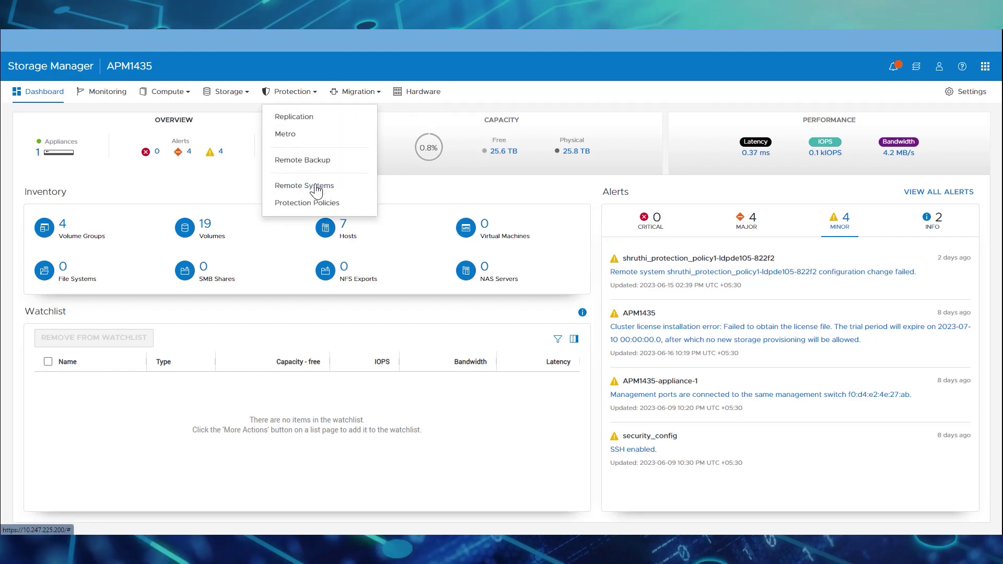
pyautogui.click(286, 186)
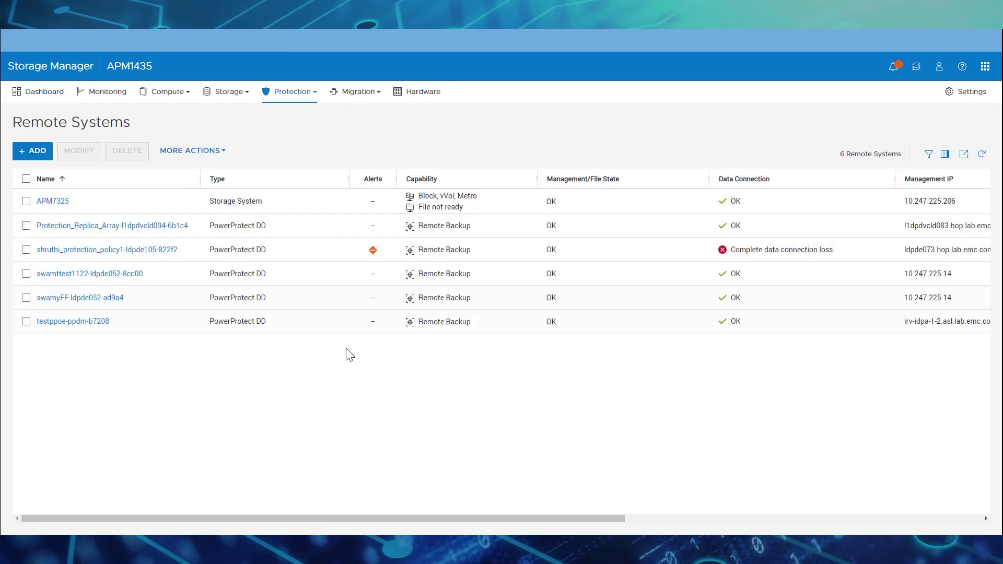
pyautogui.click(25, 225)
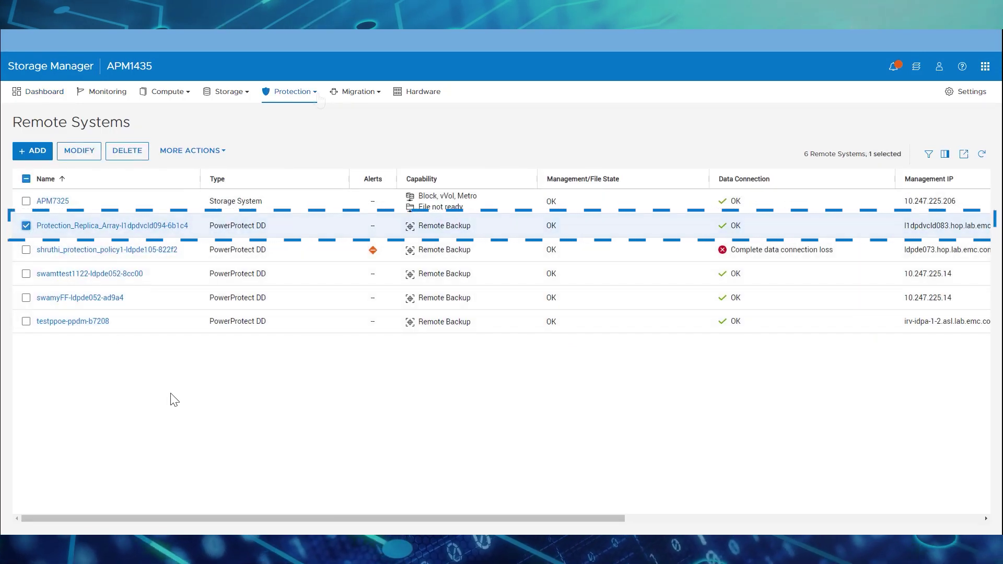
pyautogui.click(315, 96)
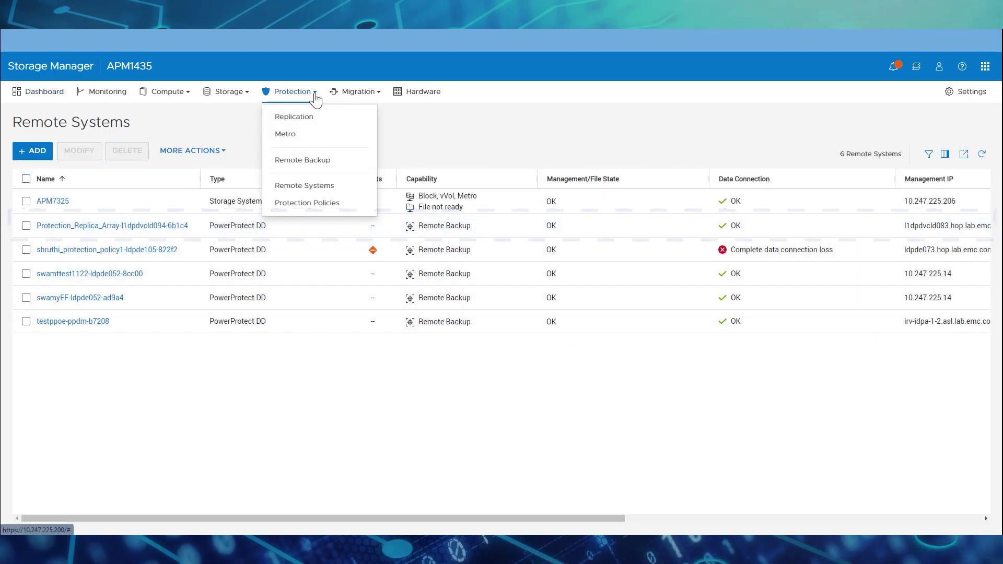
pyautogui.click(310, 164)
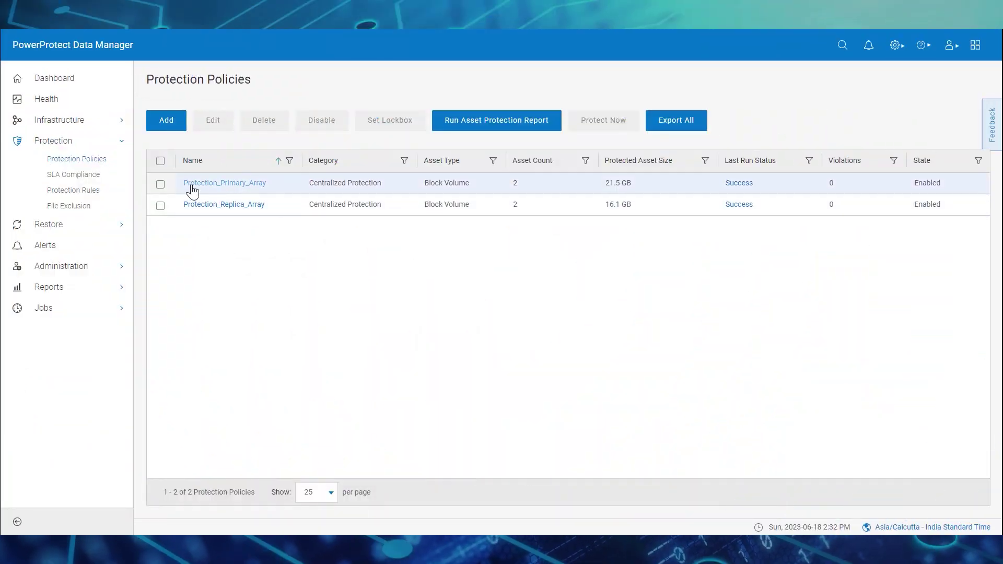
# Back up all Protection_Primary_Array assets now as a Synthetic Full, retained for 2 days.
pyautogui.click(160, 185)
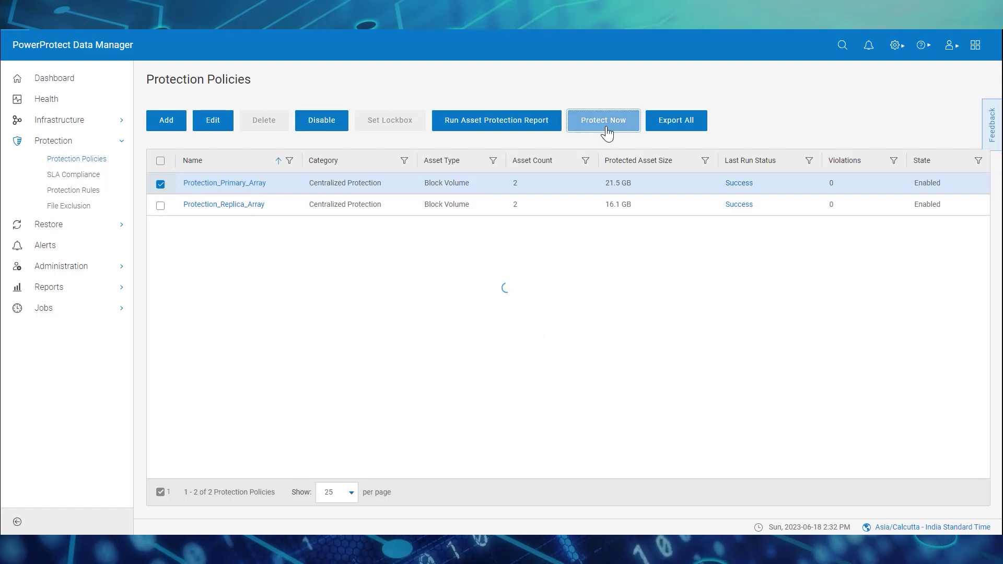
pyautogui.click(947, 487)
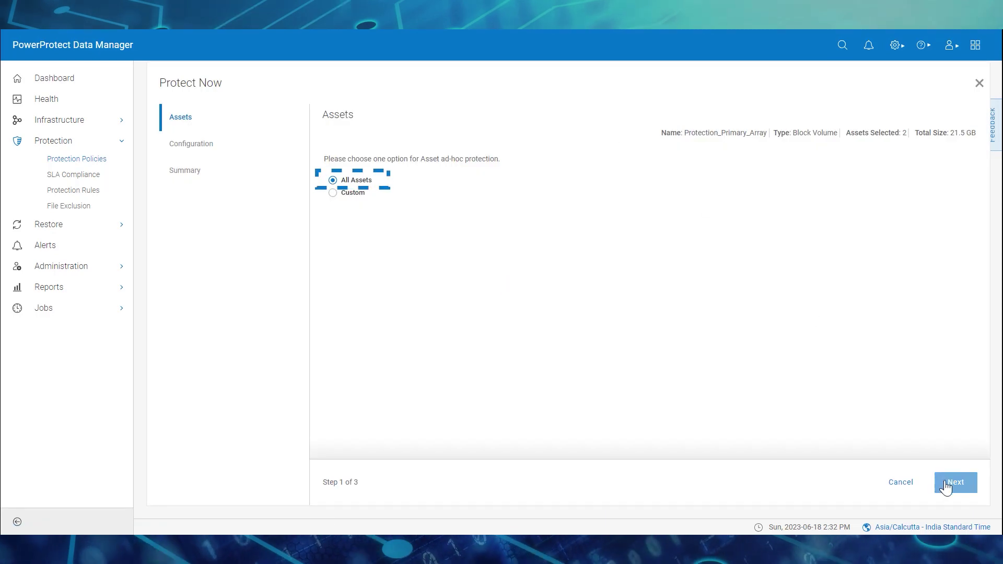
pyautogui.click(947, 487)
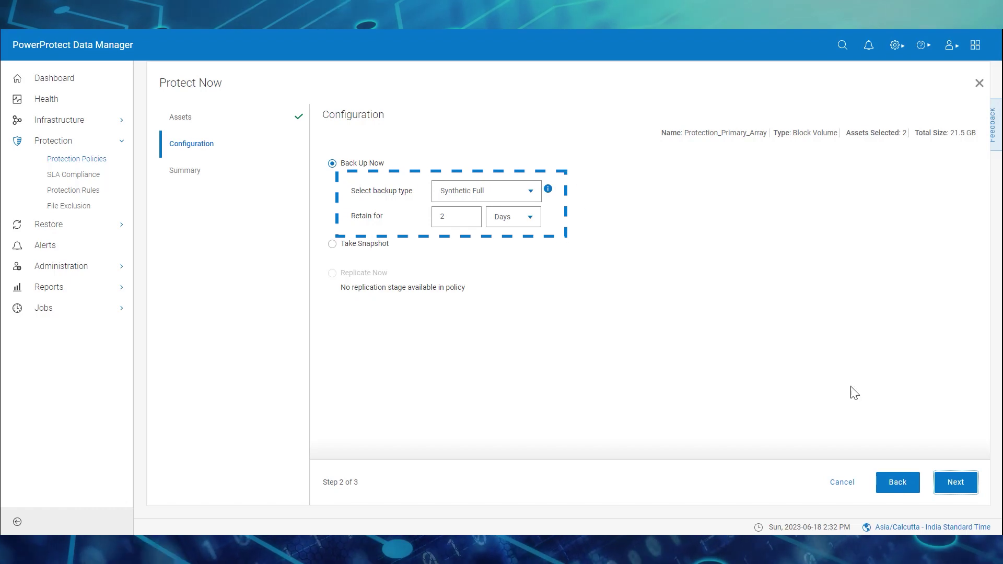
pyautogui.click(954, 485)
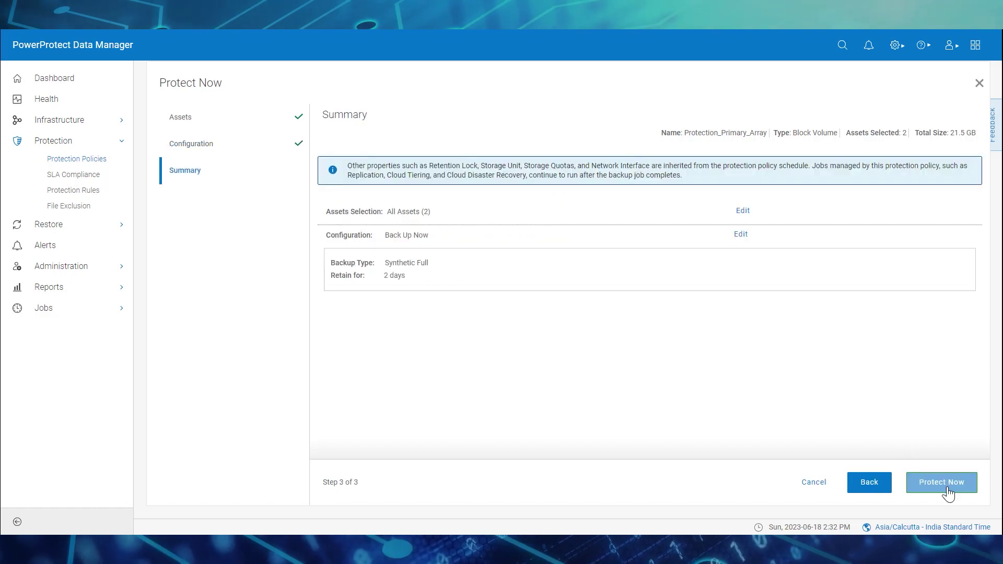
pyautogui.click(947, 489)
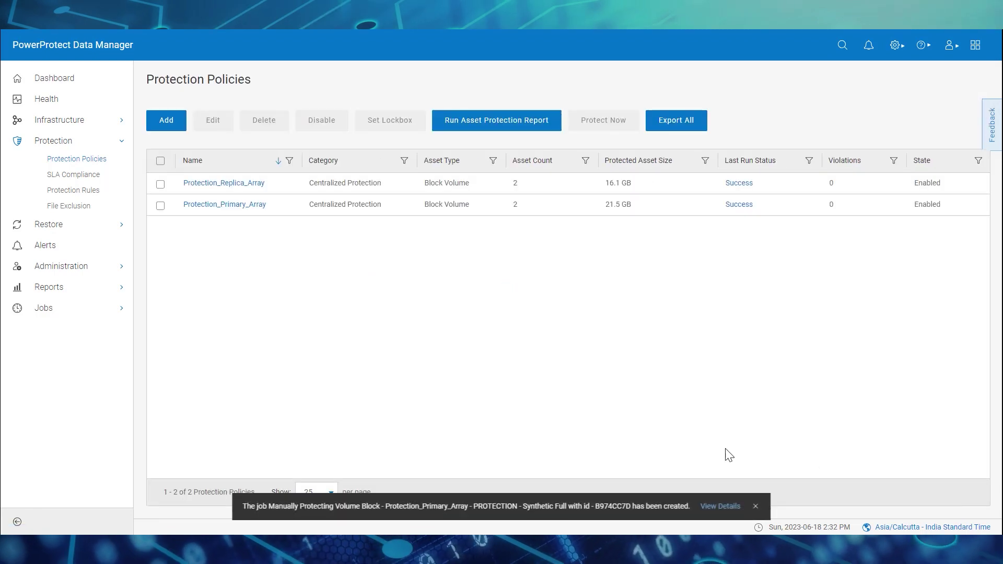
# Open job B974CC7D and inspect the TME_Demo_Volume_Primary task's details and step log.
pyautogui.click(721, 507)
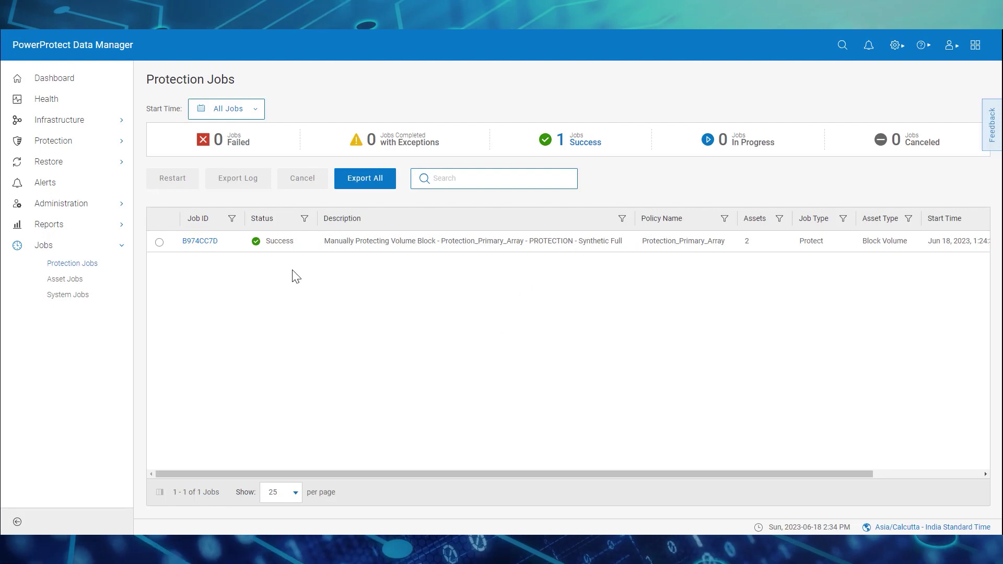
pyautogui.click(202, 246)
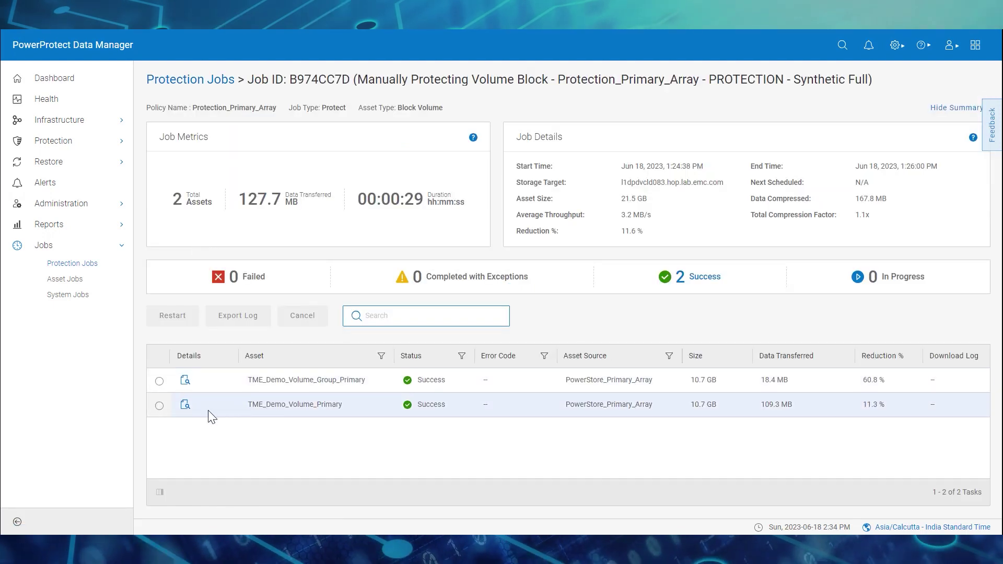
pyautogui.click(185, 406)
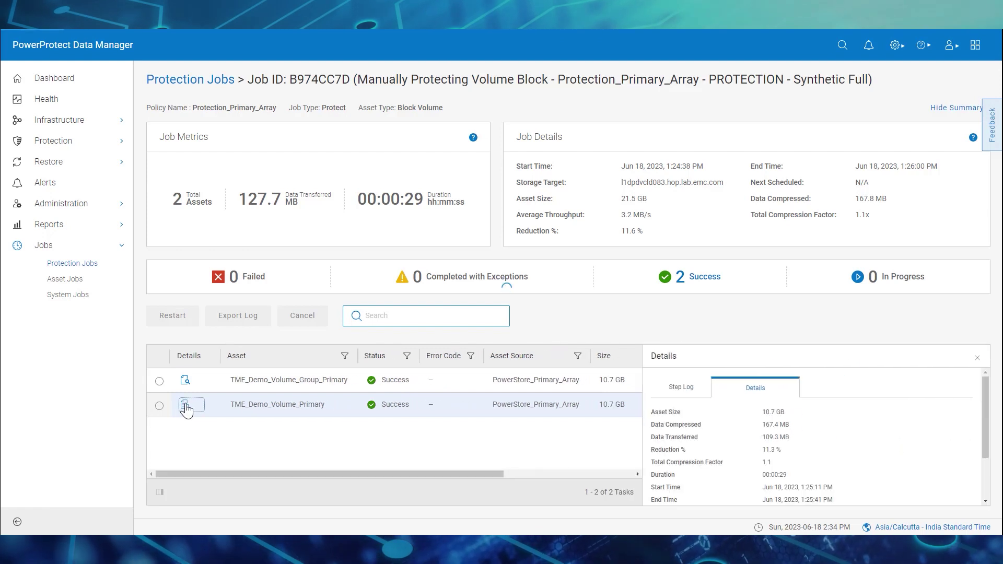
pyautogui.click(699, 396)
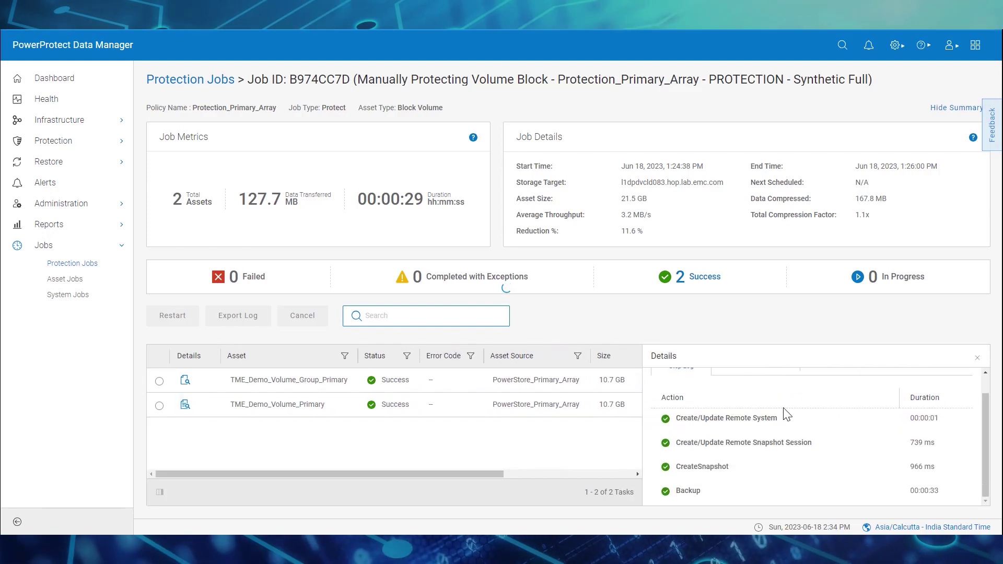
# Return through Protection Jobs to the Protection Policies list.
pyautogui.click(216, 81)
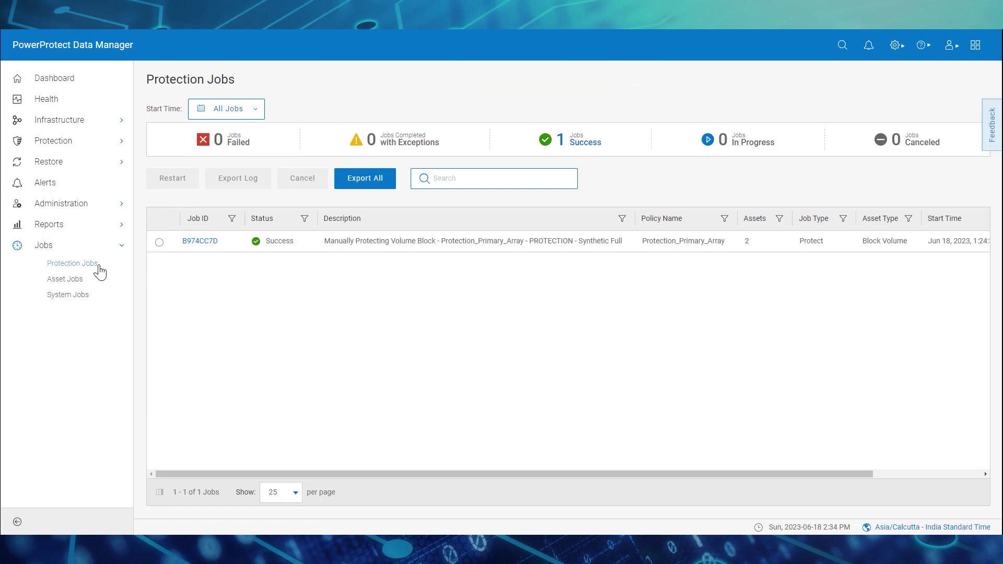
pyautogui.click(76, 146)
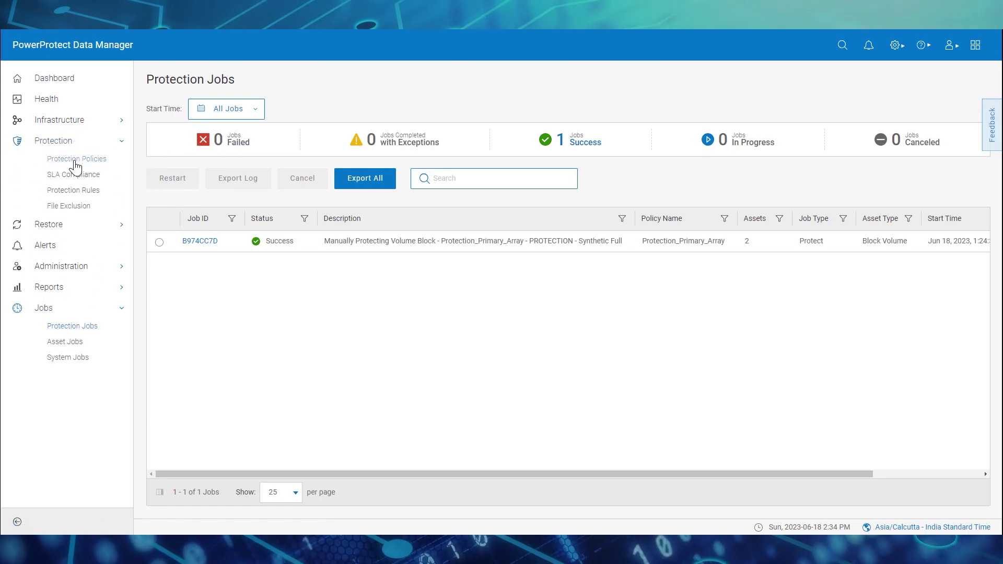
pyautogui.click(76, 159)
# Take a 2-day manual snapshot of Protection_Primary_Array's assets and view job CACF2285.
pyautogui.click(160, 205)
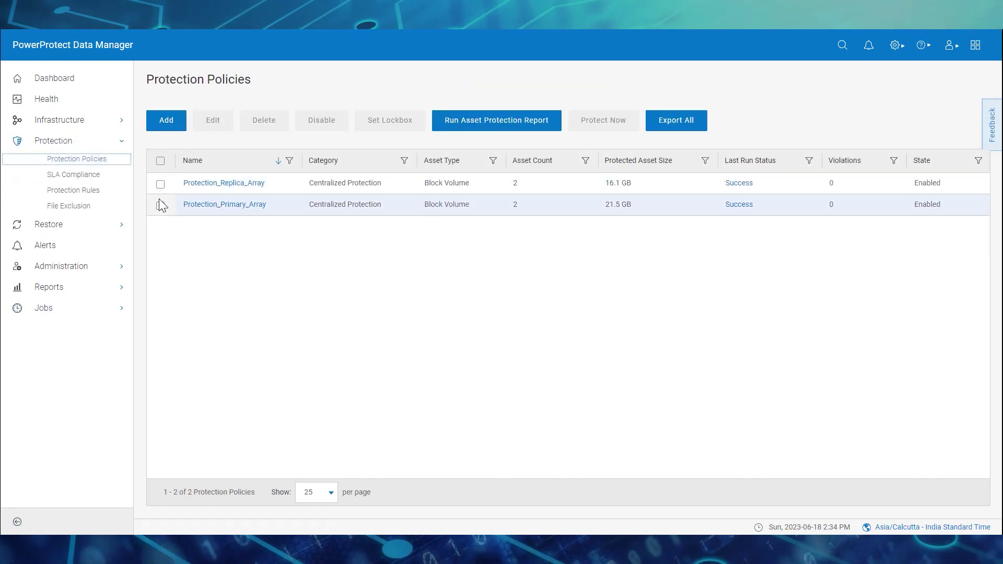
pyautogui.click(603, 121)
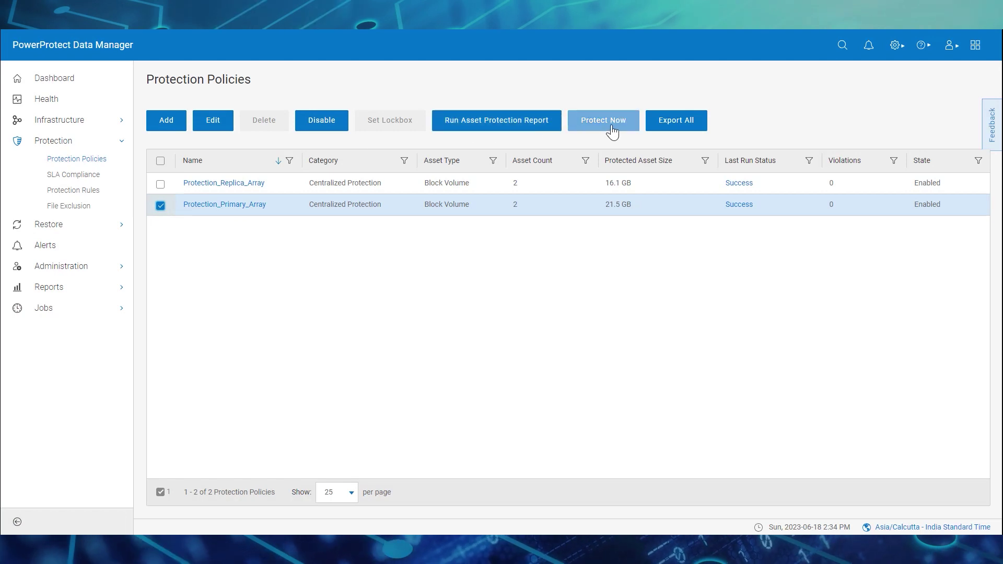
pyautogui.click(956, 481)
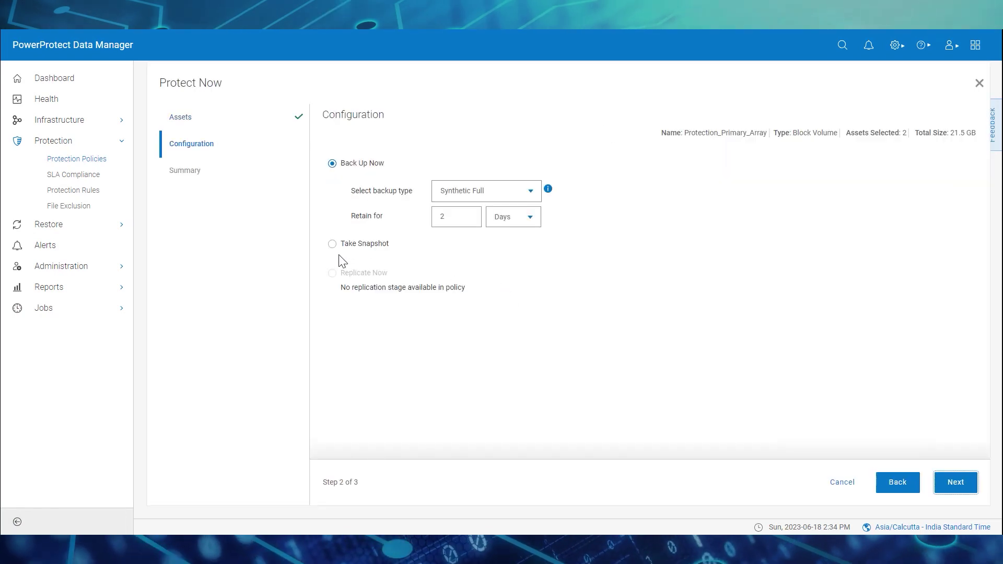
pyautogui.click(333, 245)
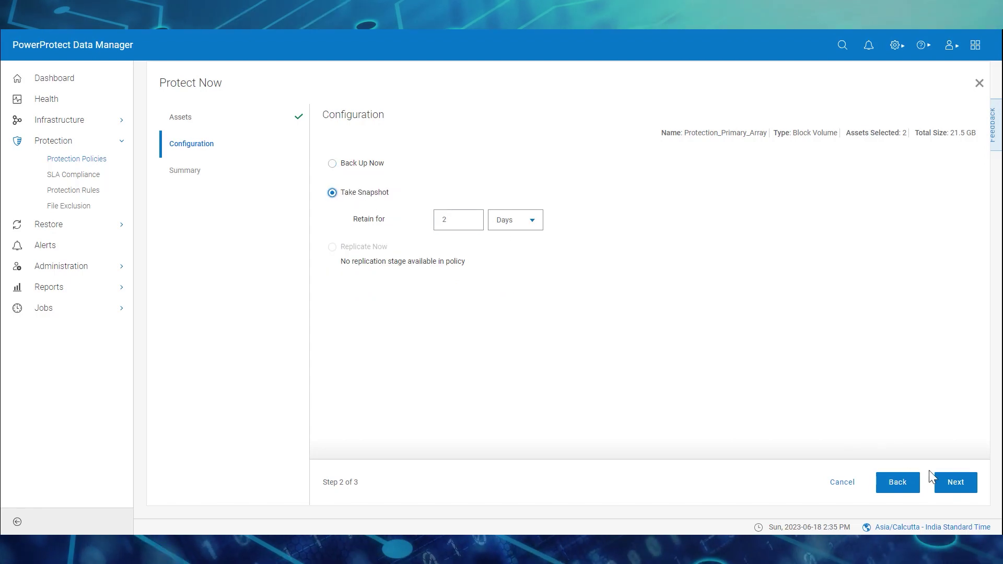
pyautogui.click(945, 481)
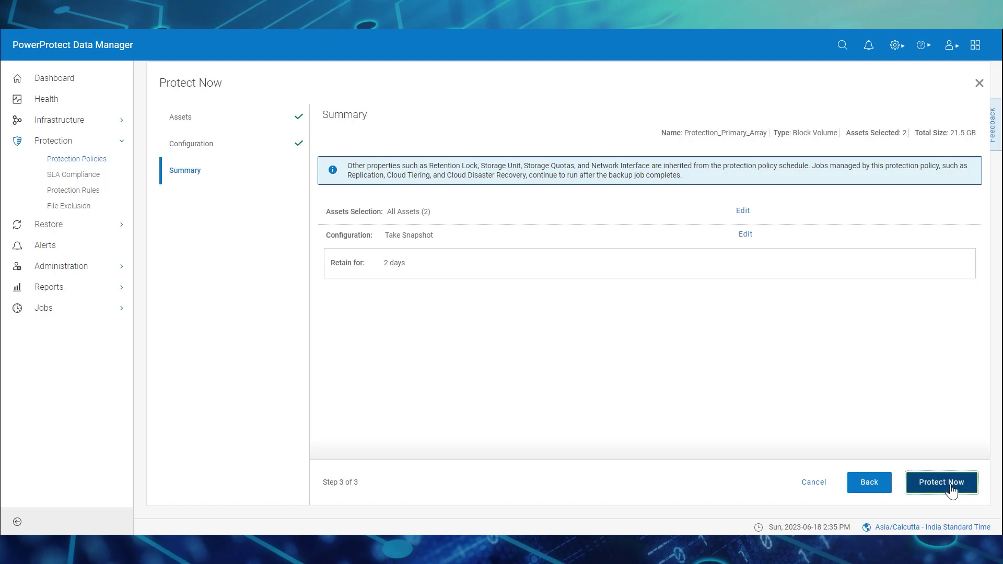
pyautogui.click(949, 487)
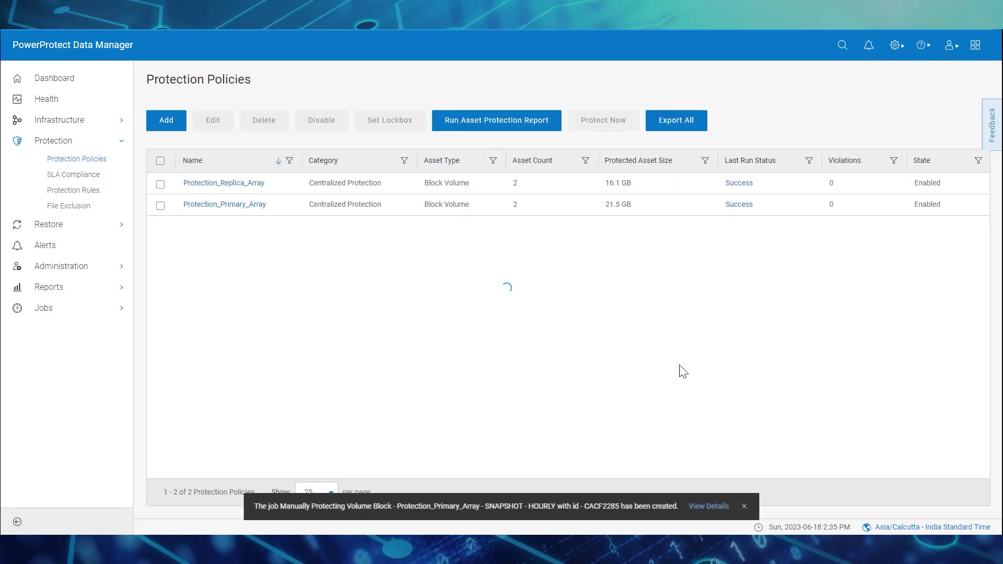
pyautogui.click(714, 506)
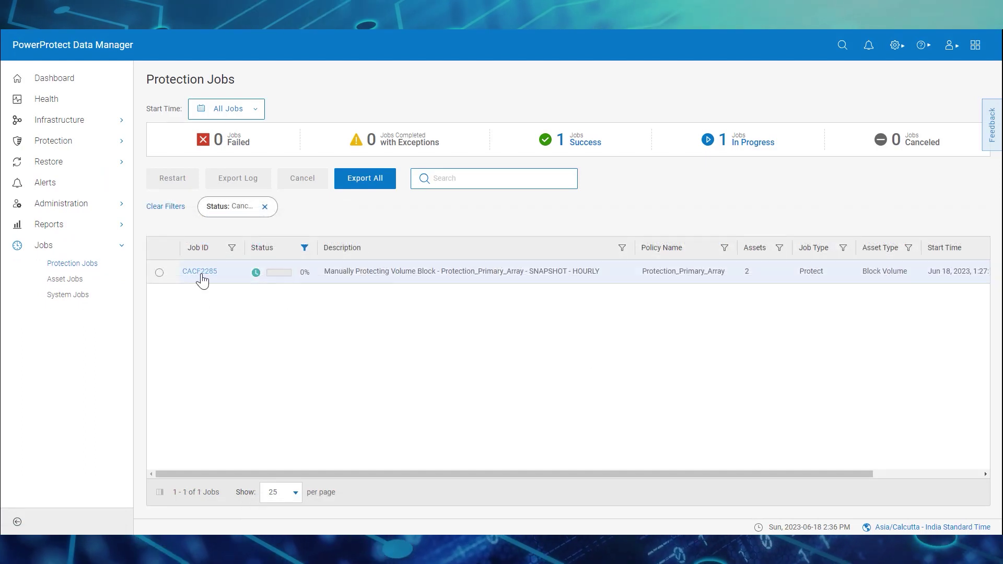
# Check snapshot job CACF2285's TME_Demo_Volume_Primary task details and step log for success.
pyautogui.click(201, 278)
pyautogui.click(186, 230)
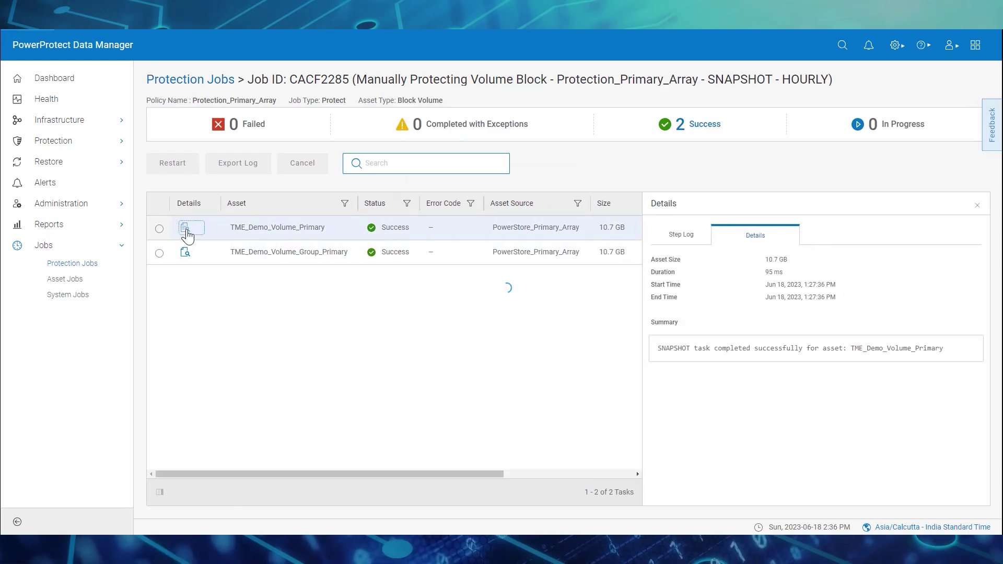
pyautogui.click(683, 236)
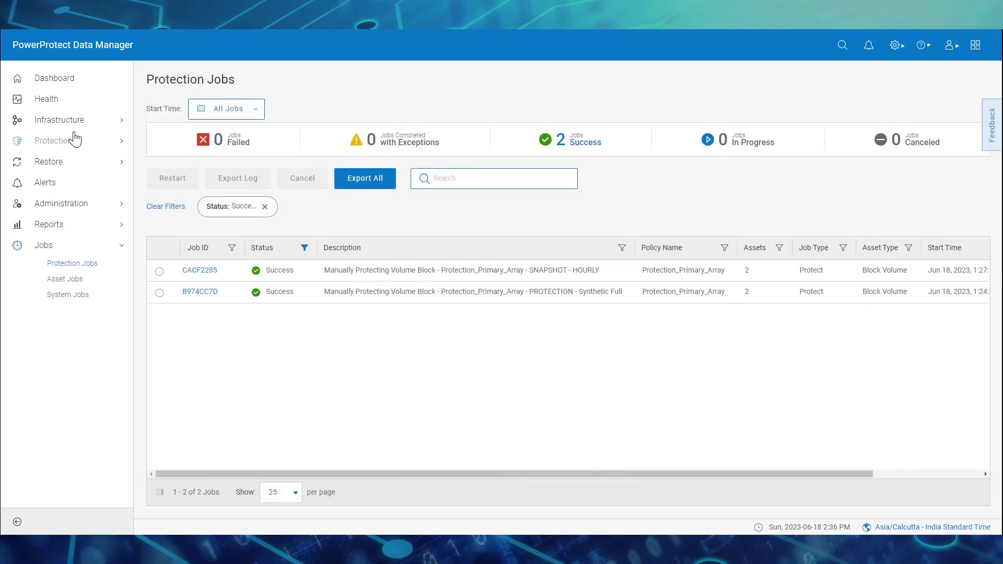
pyautogui.click(75, 147)
# Back up all Protection_Replica_Array assets now as a Synthetic Full kept 2 days.
pyautogui.click(79, 157)
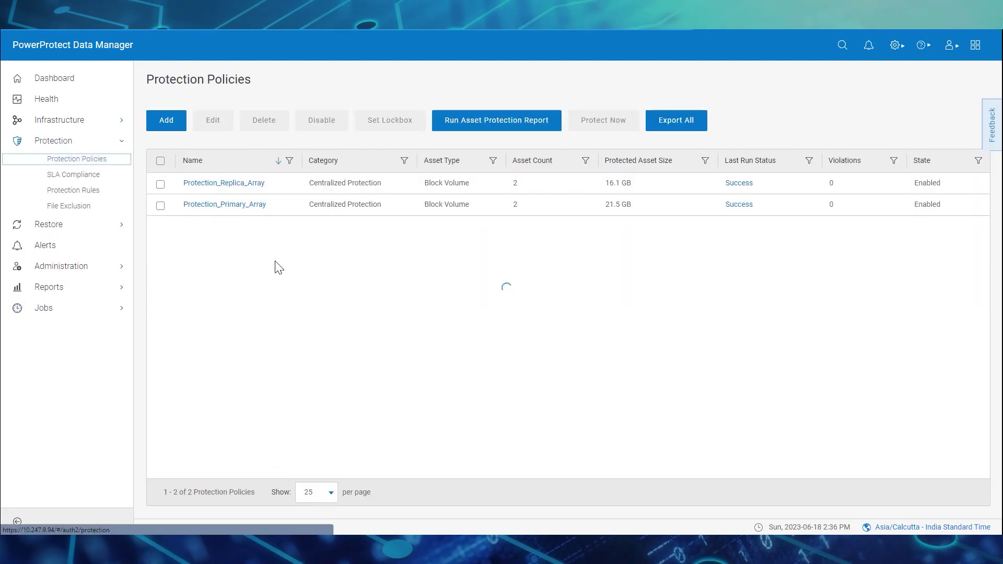
pyautogui.click(160, 185)
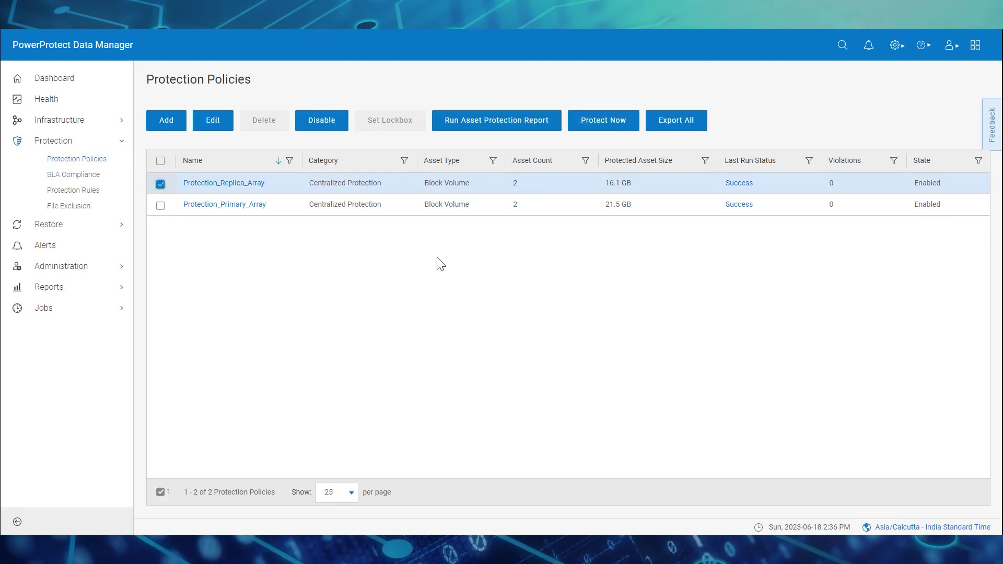
pyautogui.click(606, 121)
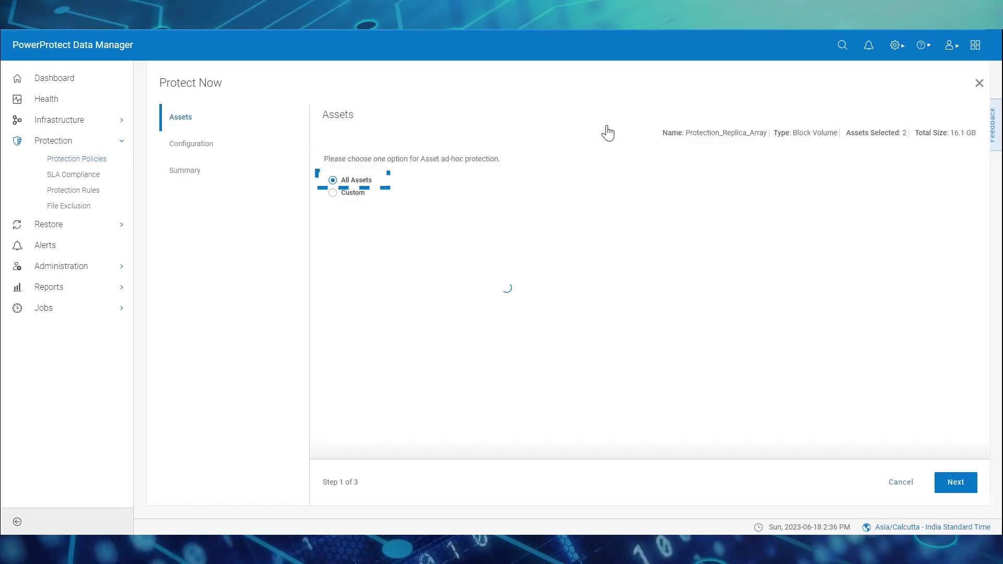
pyautogui.click(956, 483)
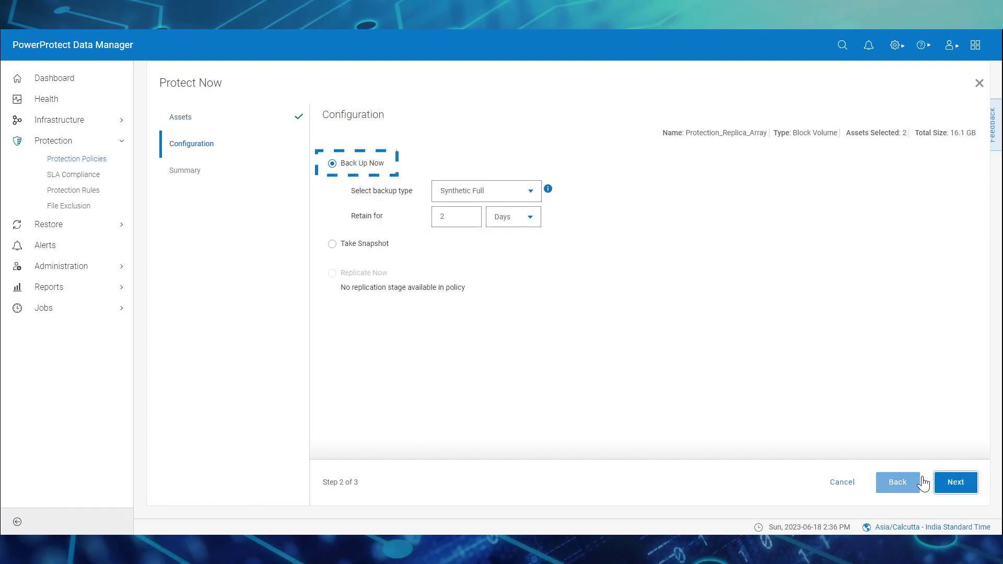
pyautogui.click(957, 485)
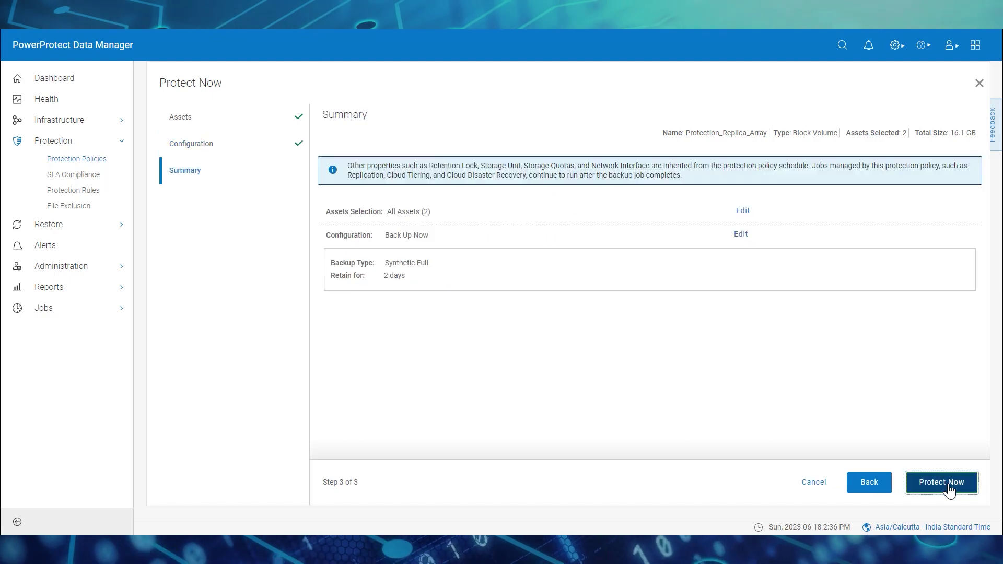
pyautogui.click(948, 482)
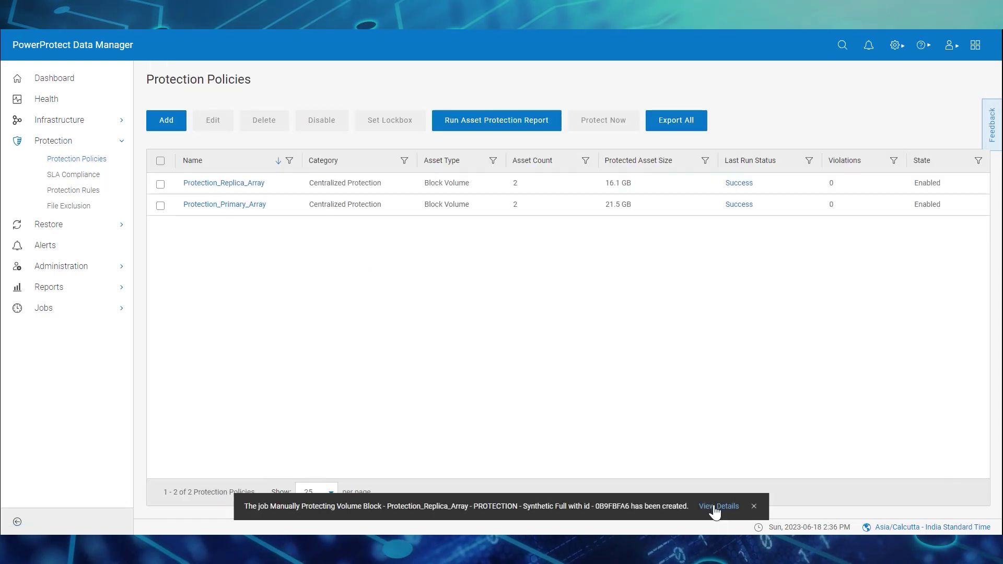
pyautogui.click(715, 507)
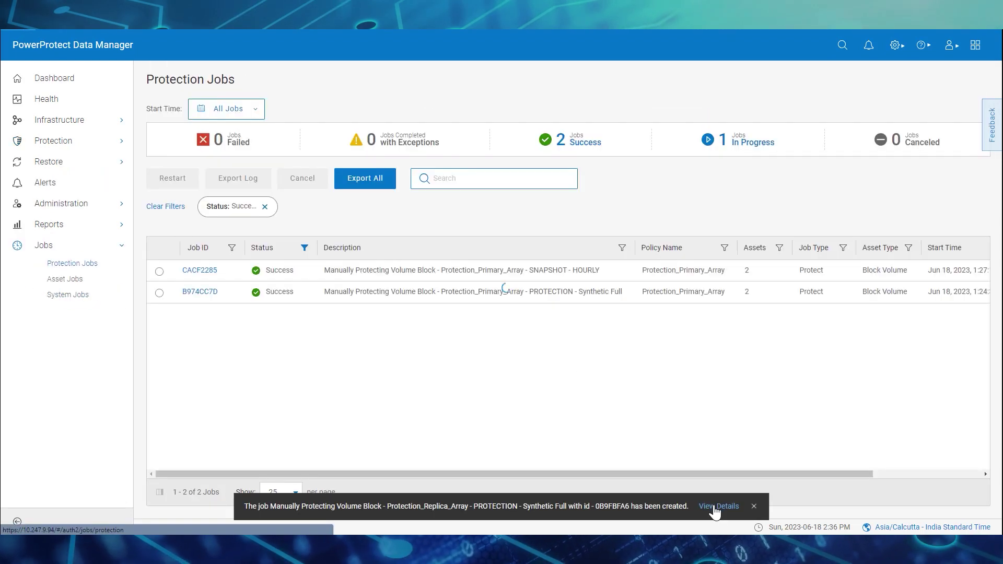
pyautogui.click(755, 148)
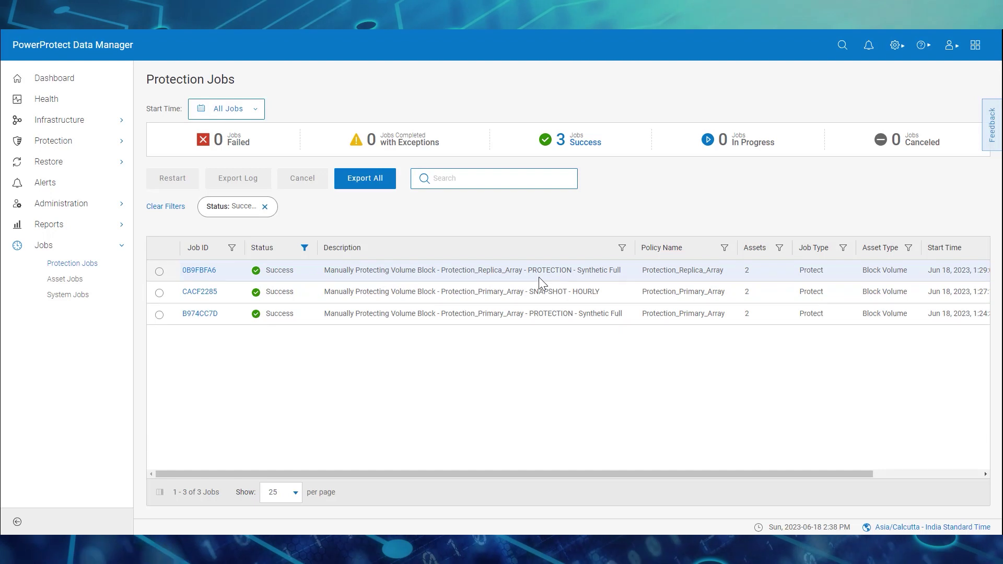
pyautogui.click(201, 271)
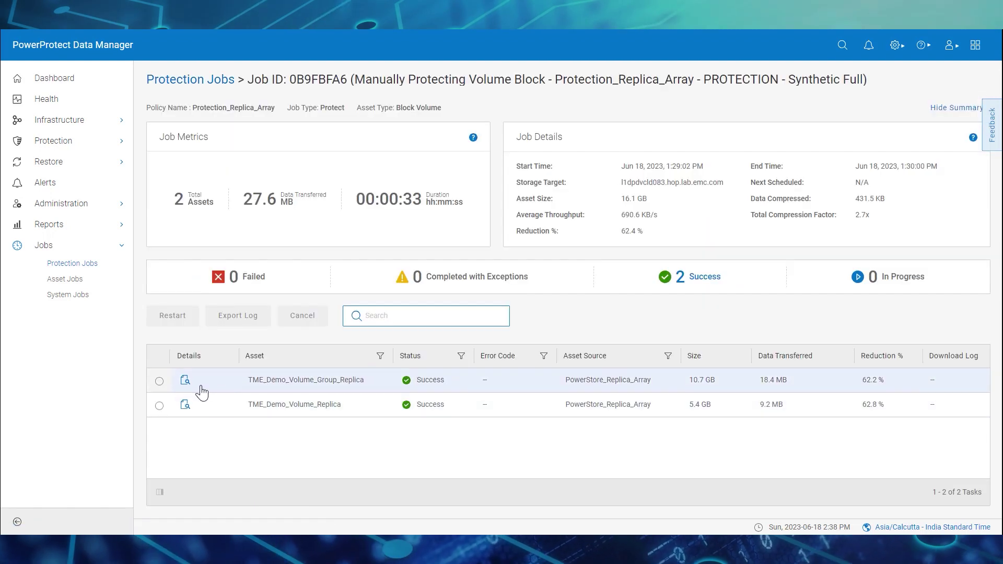
pyautogui.click(185, 407)
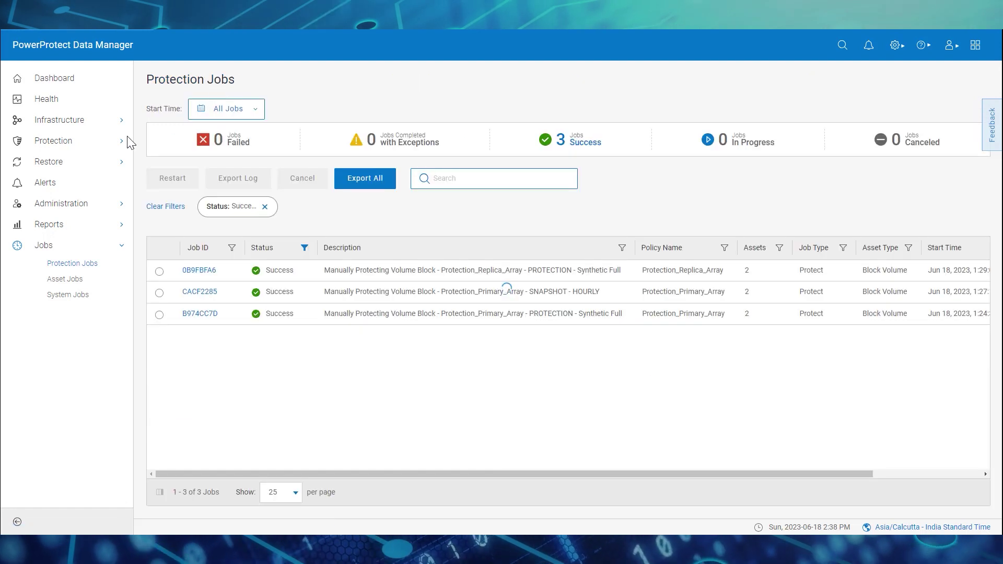
pyautogui.click(74, 147)
pyautogui.click(72, 158)
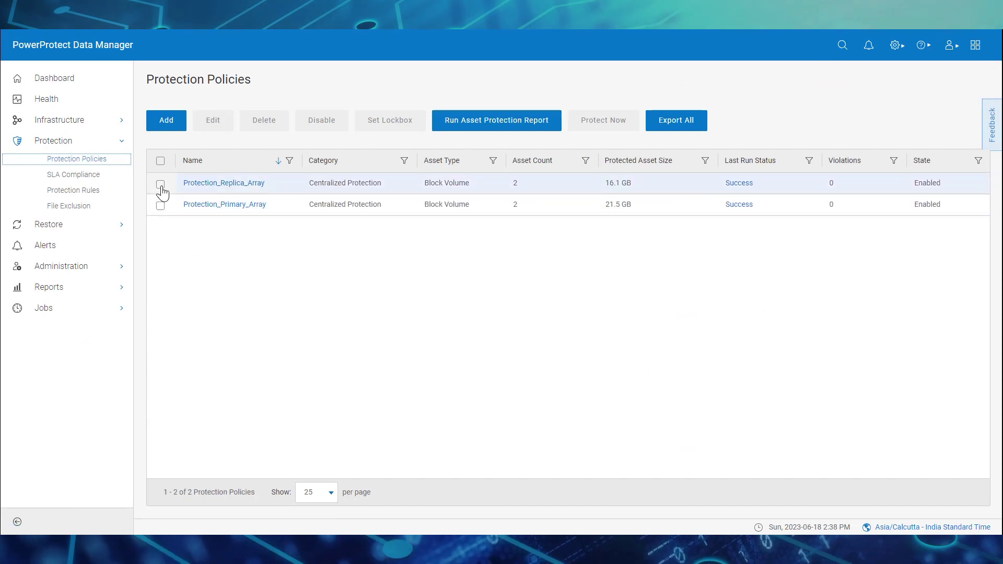
# Take a manual snapshot of both Protection_Replica_Array assets, retained for 2 days.
pyautogui.click(161, 185)
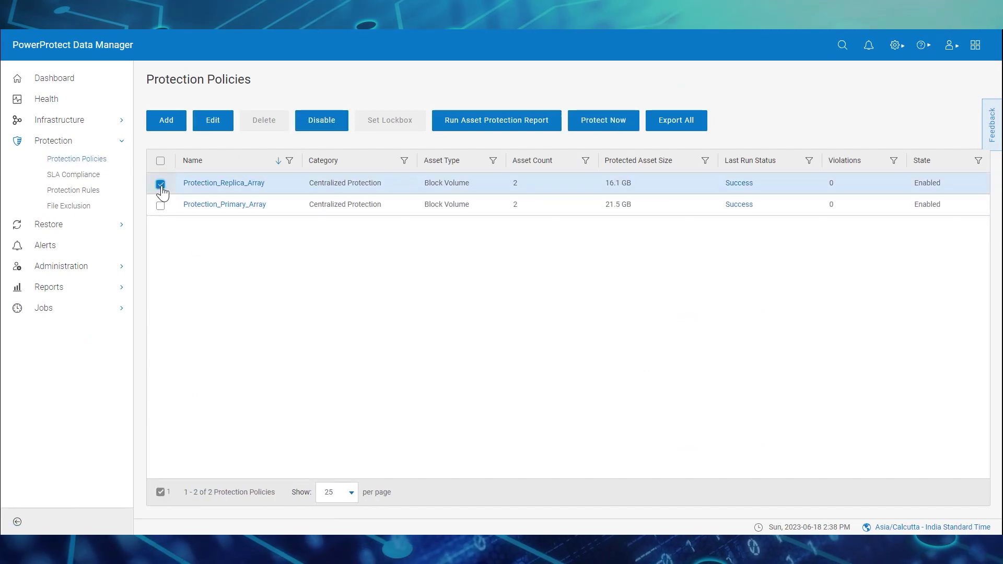
pyautogui.click(604, 127)
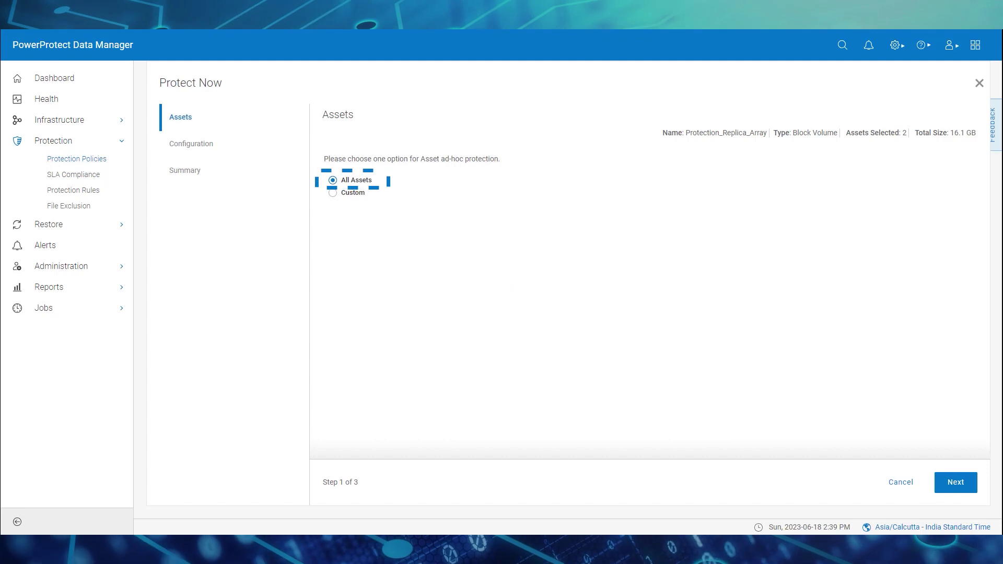
pyautogui.click(958, 485)
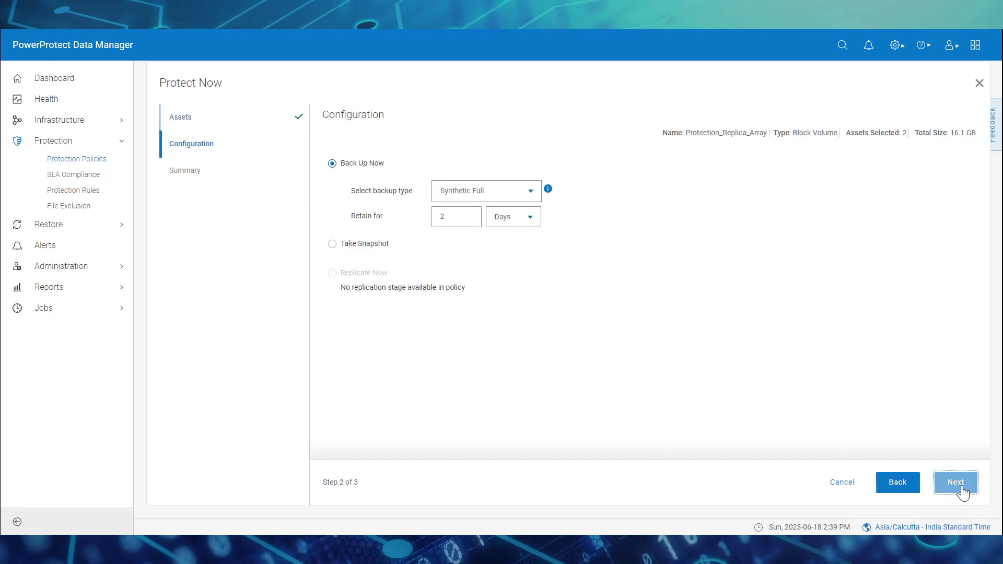
pyautogui.click(329, 247)
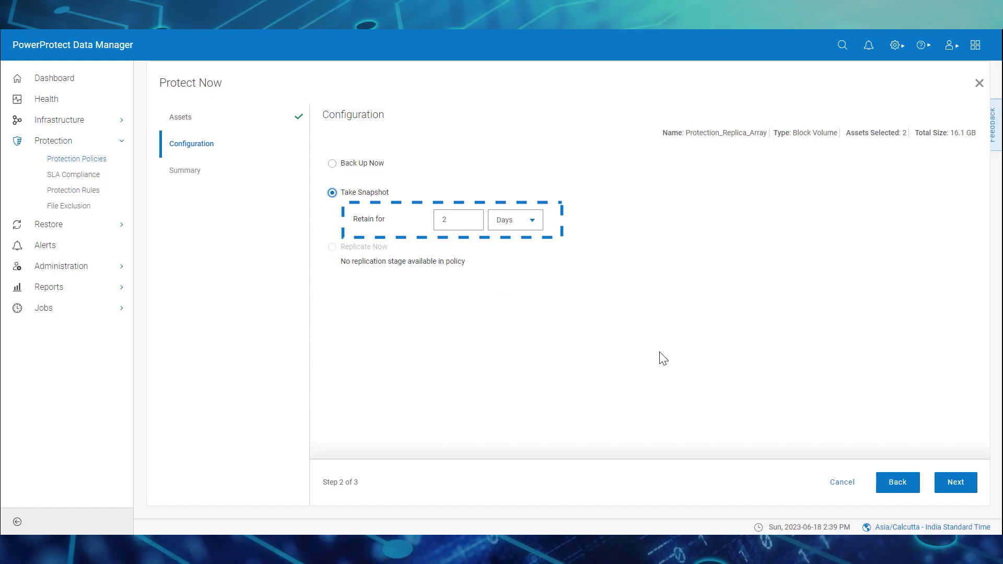
pyautogui.click(954, 485)
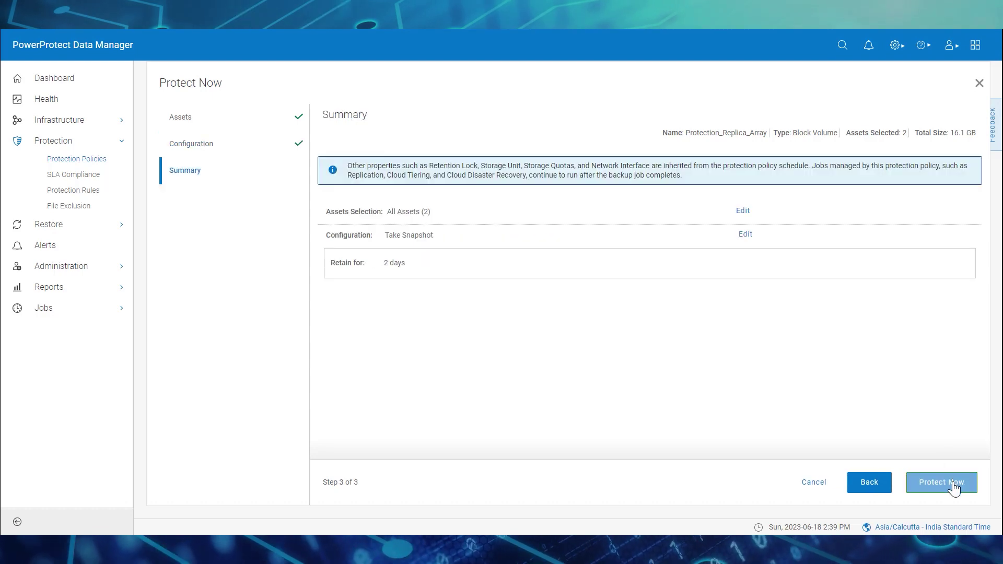
pyautogui.click(954, 486)
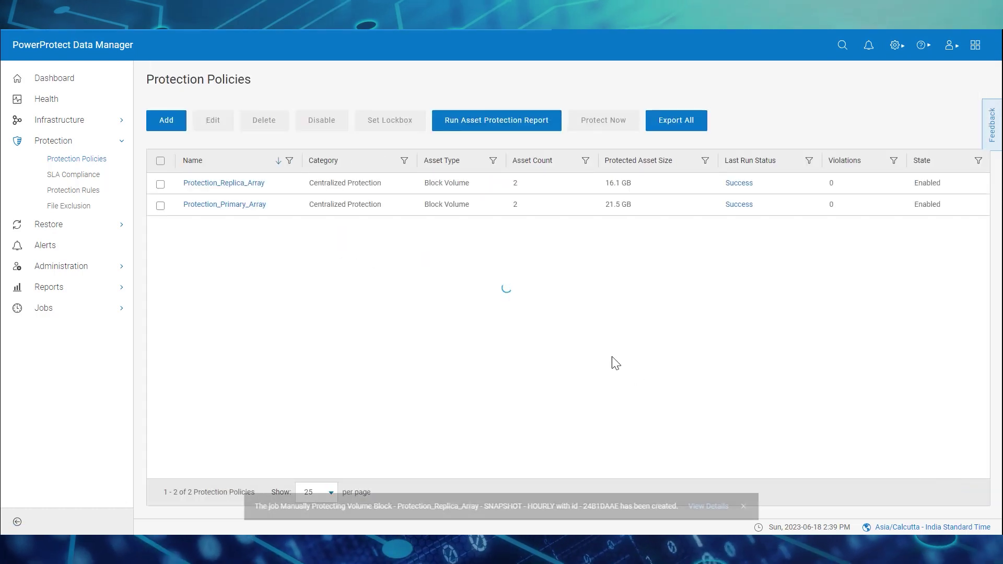
# Open snapshot job 24B1DAAE and check the TME_Demo_Volume_Replica task's details and step log.
pyautogui.click(709, 507)
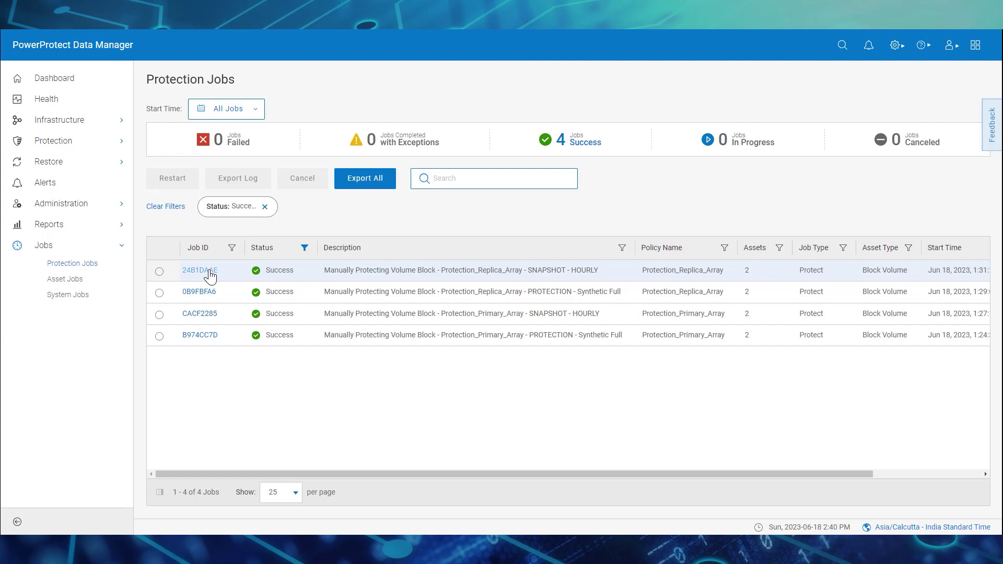
pyautogui.click(210, 273)
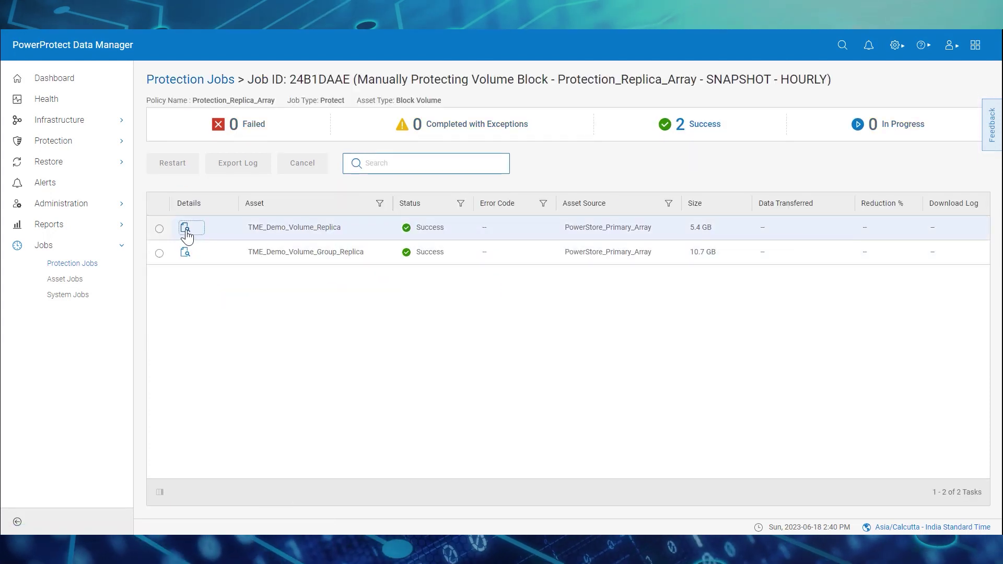
pyautogui.click(185, 229)
pyautogui.click(674, 235)
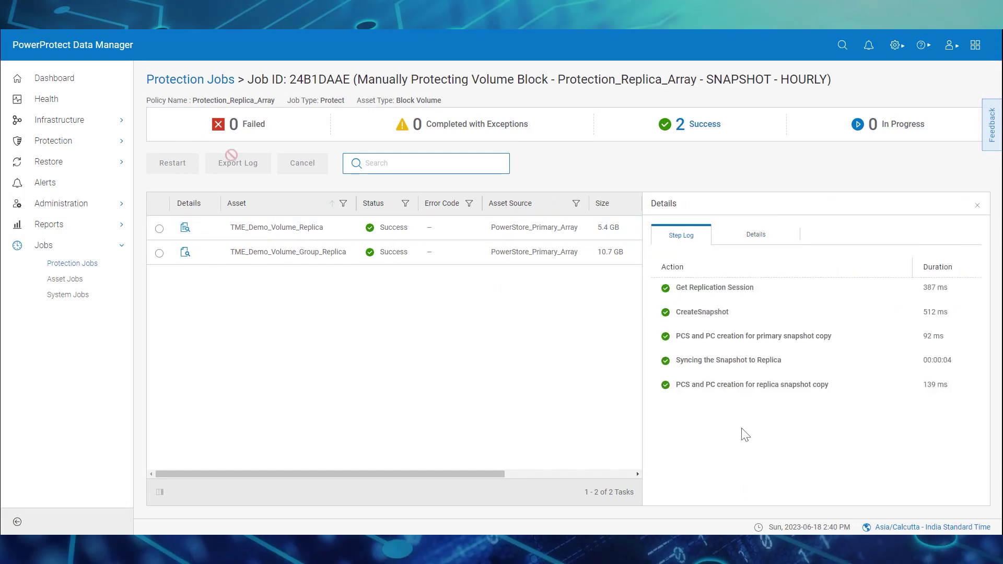
pyautogui.click(217, 83)
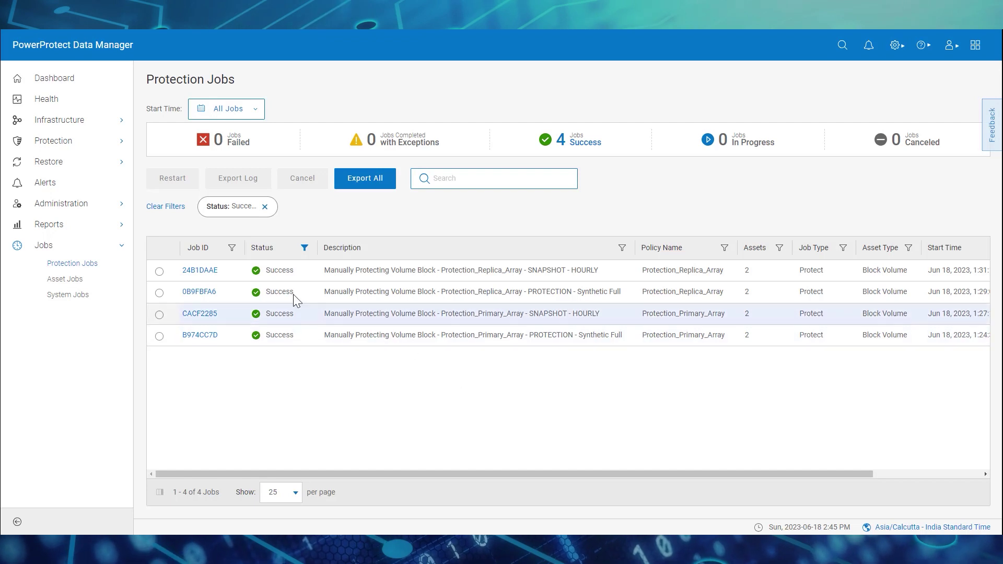
pyautogui.click(76, 163)
# In Restore > Assets, view TME_Demo_Volume_Primary's snapshot copies.
pyautogui.click(59, 181)
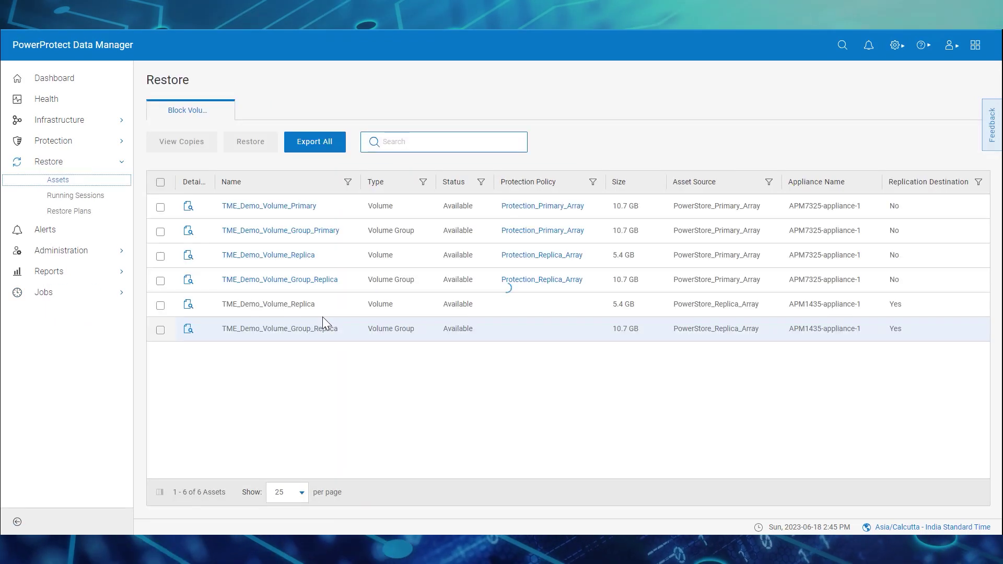
pyautogui.click(161, 208)
pyautogui.click(193, 154)
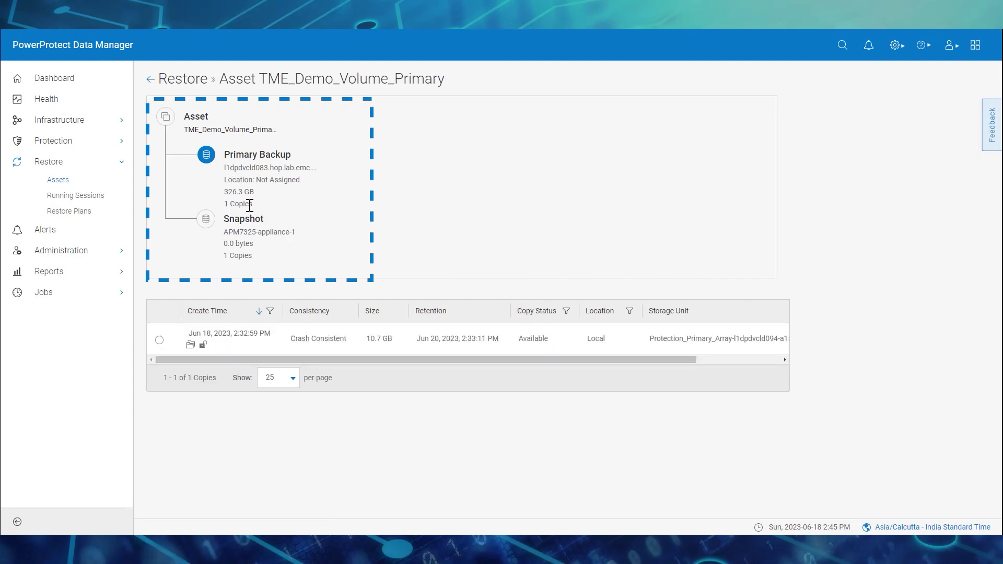
pyautogui.click(257, 261)
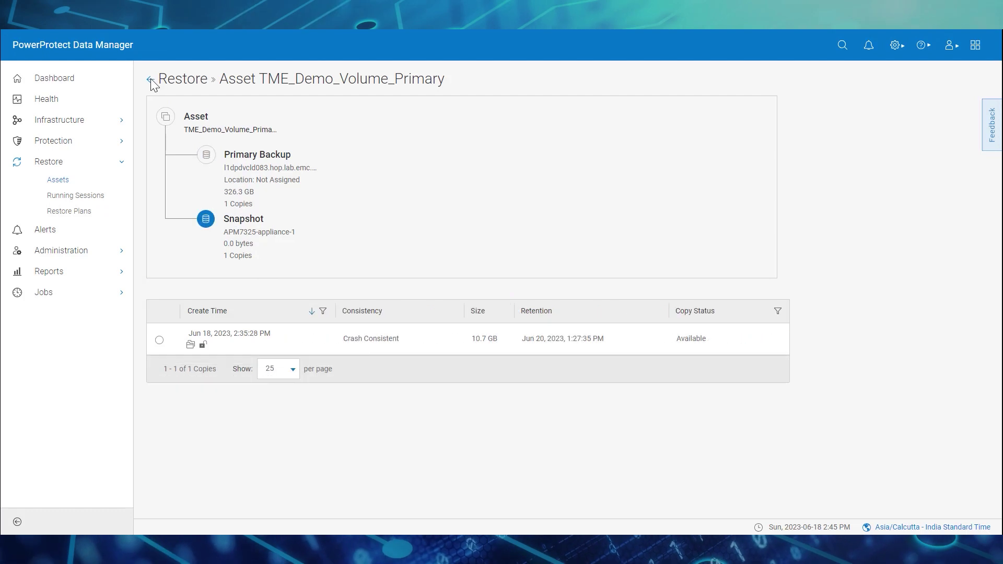
# View TME_Demo_Volume_Replica's copies, including its 5.4 GB crash-consistent snapshot.
pyautogui.click(150, 80)
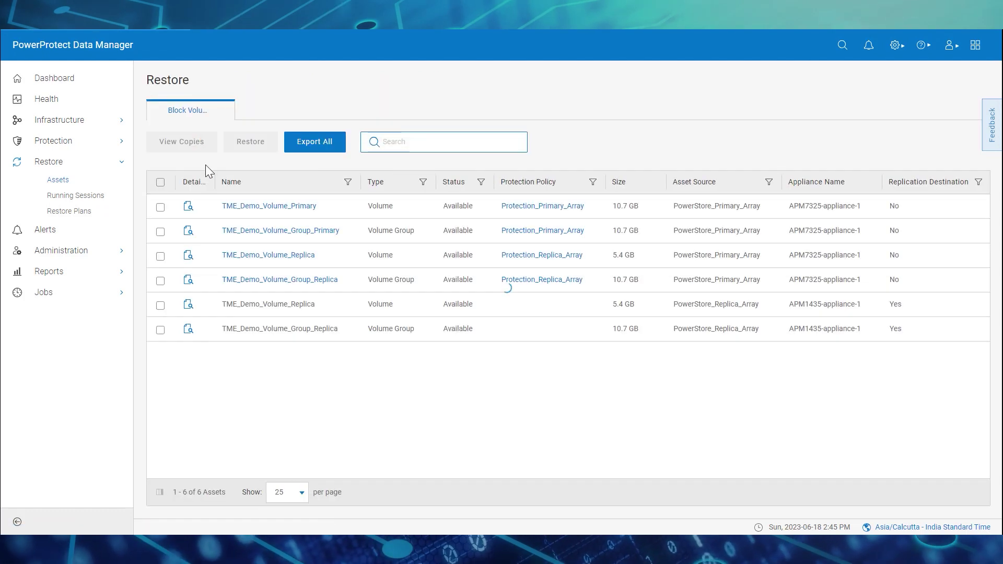
pyautogui.click(160, 256)
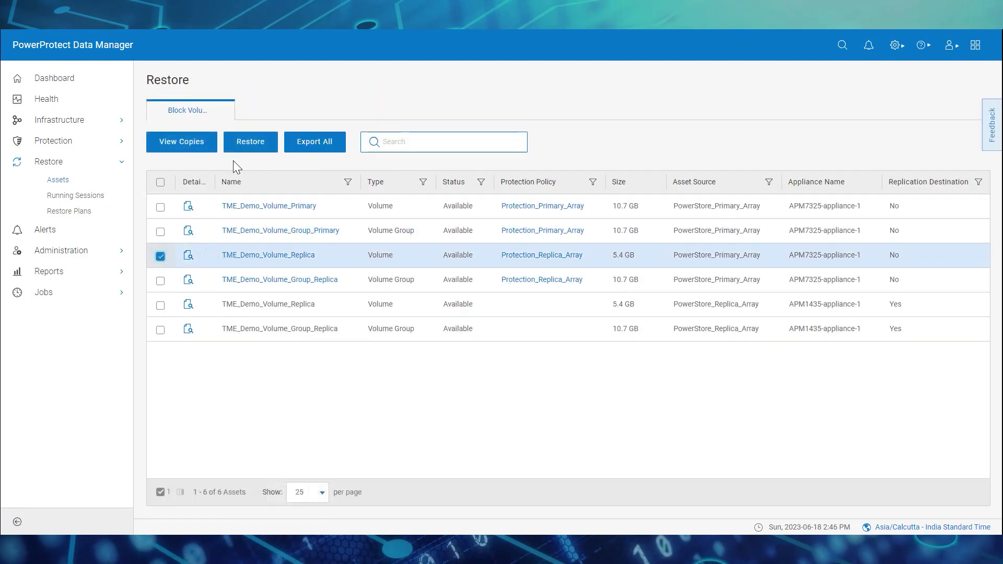
pyautogui.click(191, 149)
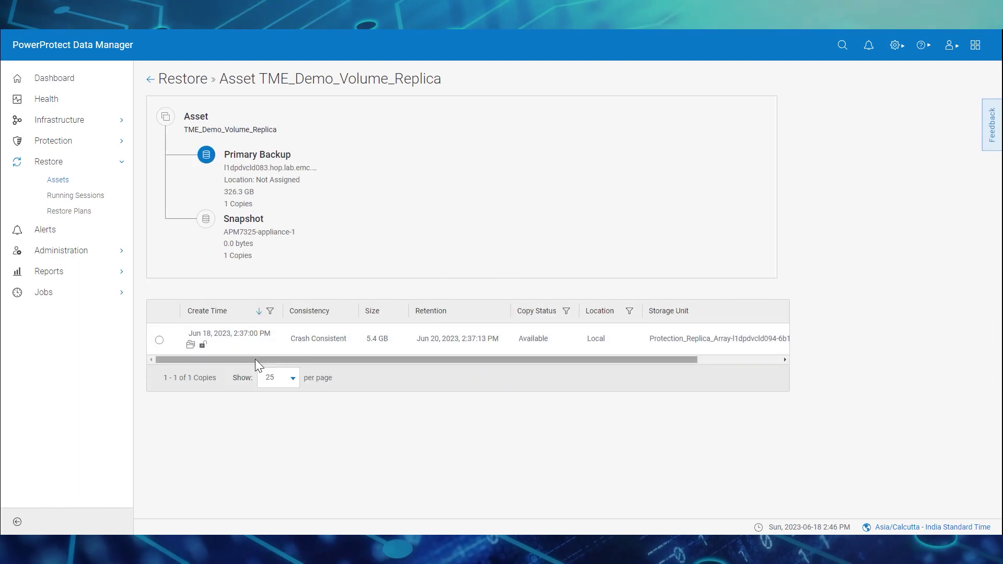
pyautogui.moveTo(255, 359); pyautogui.dragTo(355, 356)
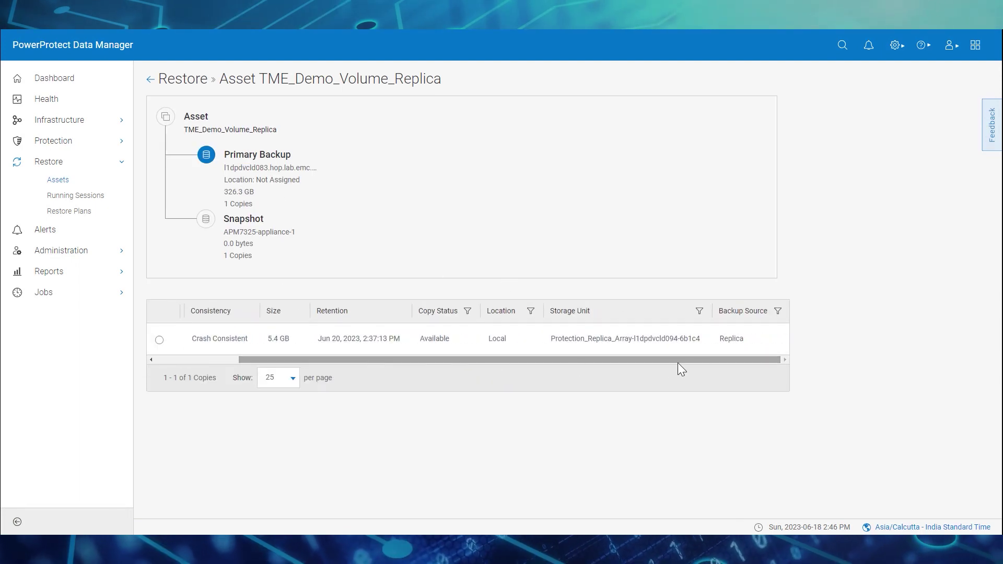
pyautogui.moveTo(704, 363); pyautogui.dragTo(586, 369)
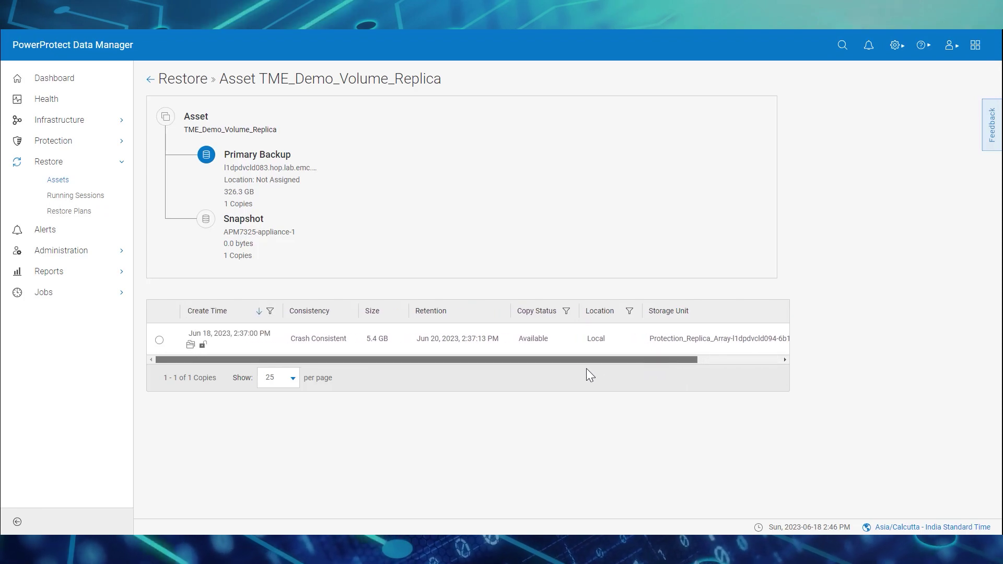
pyautogui.click(265, 255)
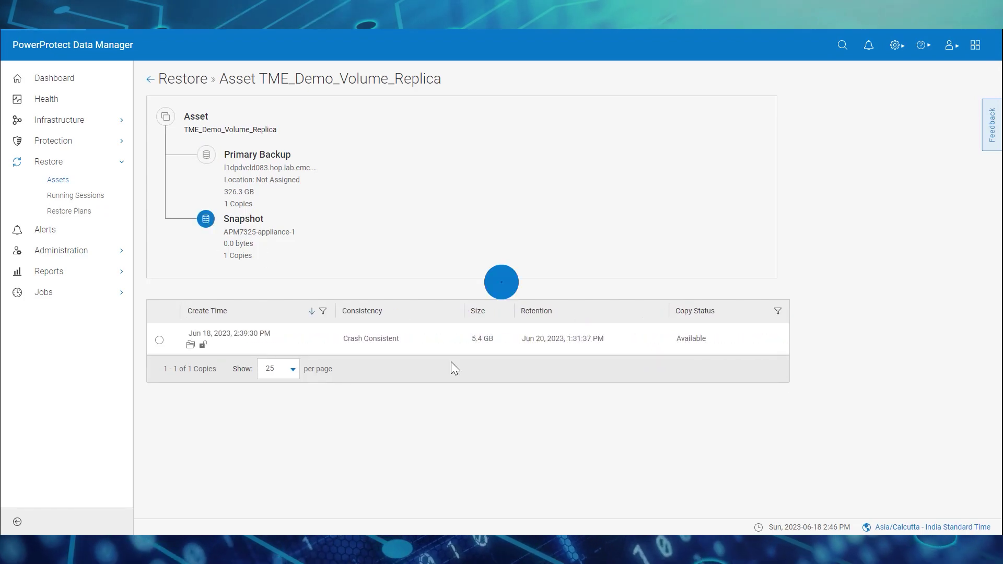